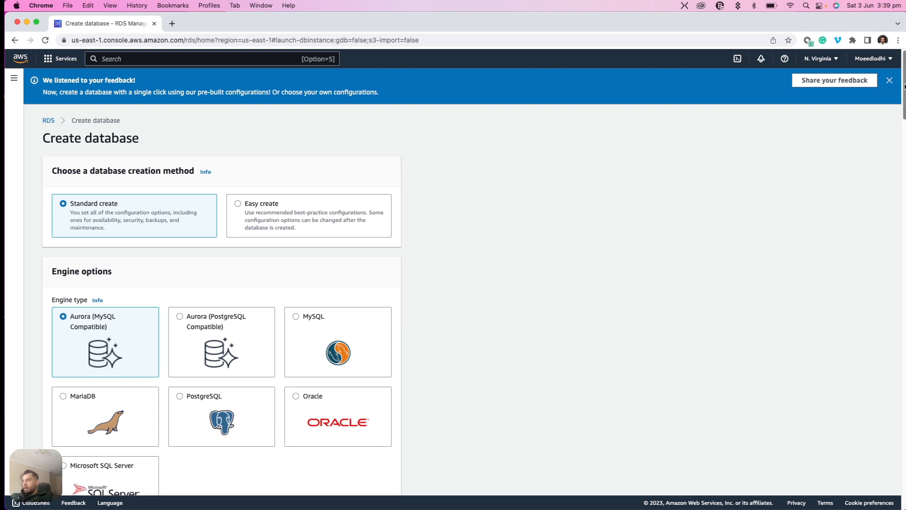
Choose PostgreSQL as the engine type and the Free tier template for the new database
scroll(902, 95, "down", 2)
scroll(904, 93, "down", 1)
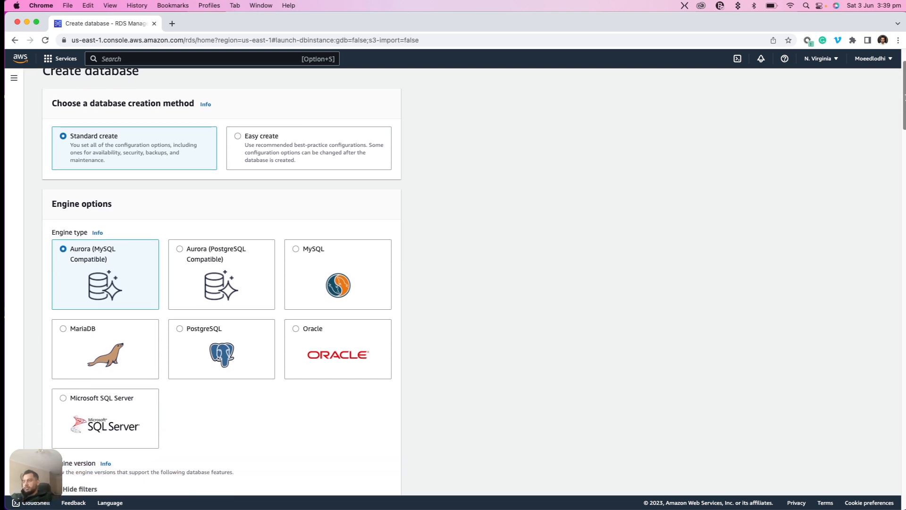
scroll(904, 89, "up", 3)
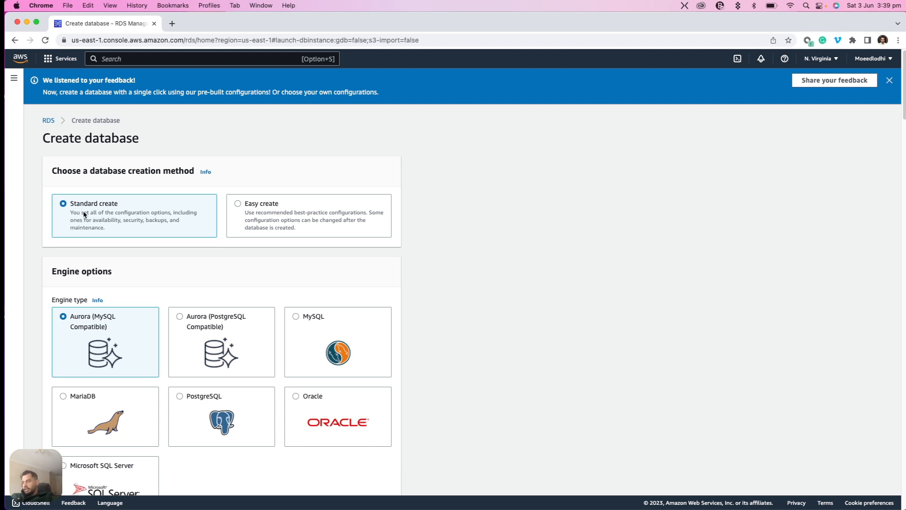
scroll(902, 112, "down", 5)
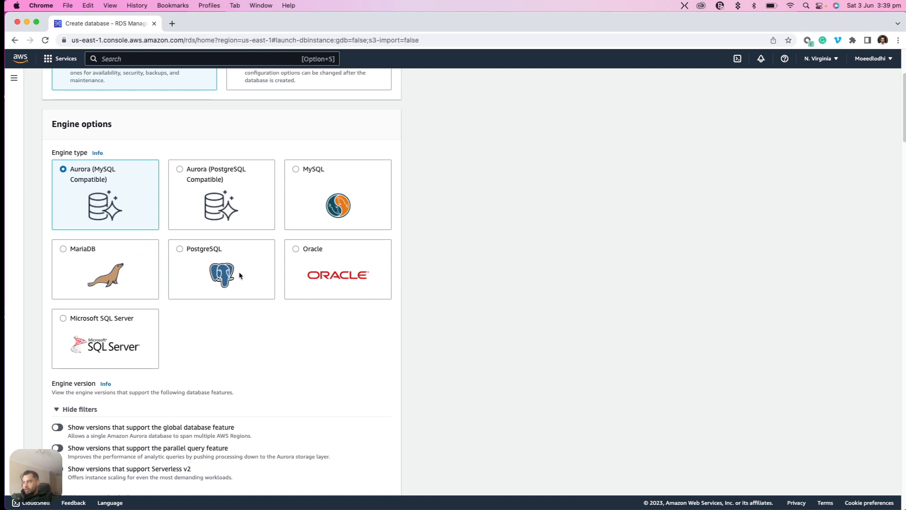
left_click(179, 250)
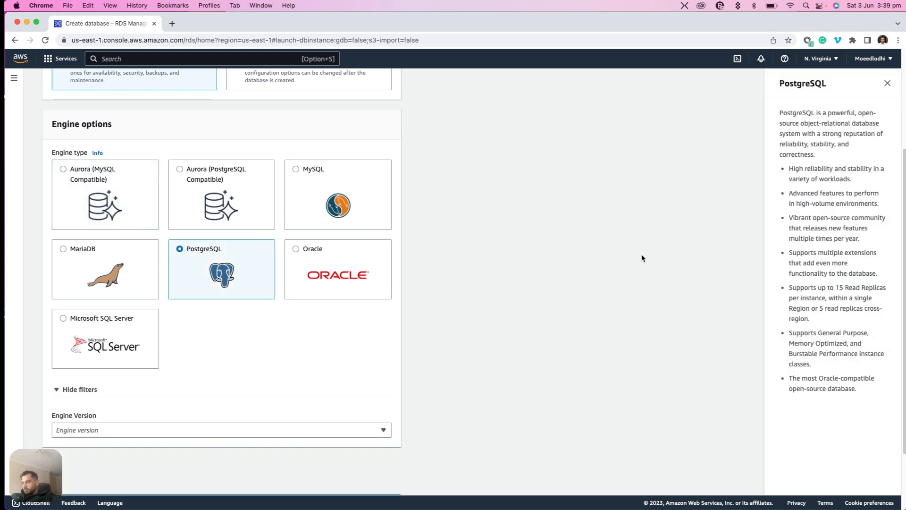
mouse_move(905, 157)
left_mouse_down()
mouse_move(905, 95)
mouse_move(905, 142)
left_mouse_up()
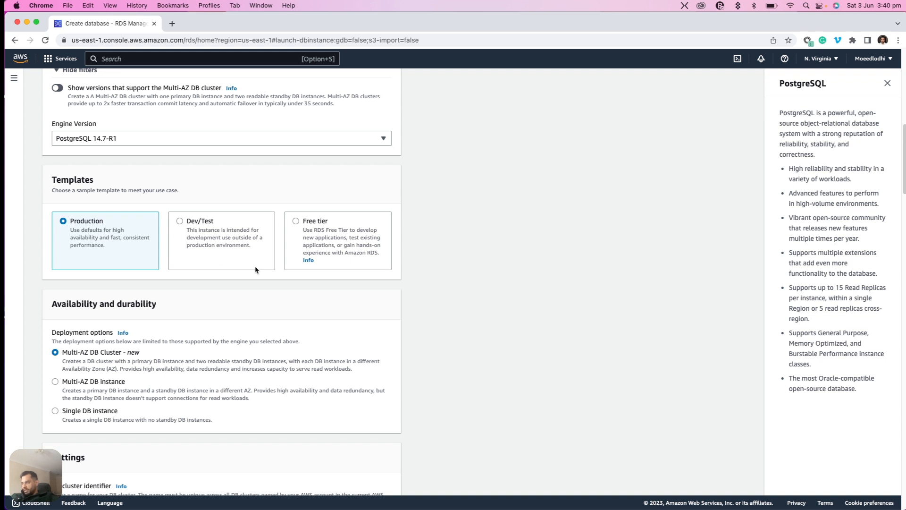
left_click(296, 222)
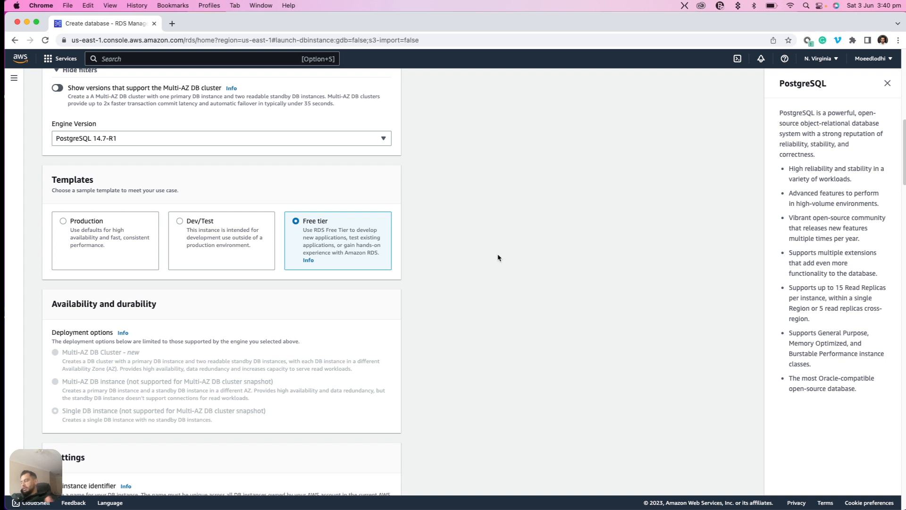
Replace the DB instance identifier with the owner's first name followed directly by "newdb"
left_click_drag(903, 169, 899, 212)
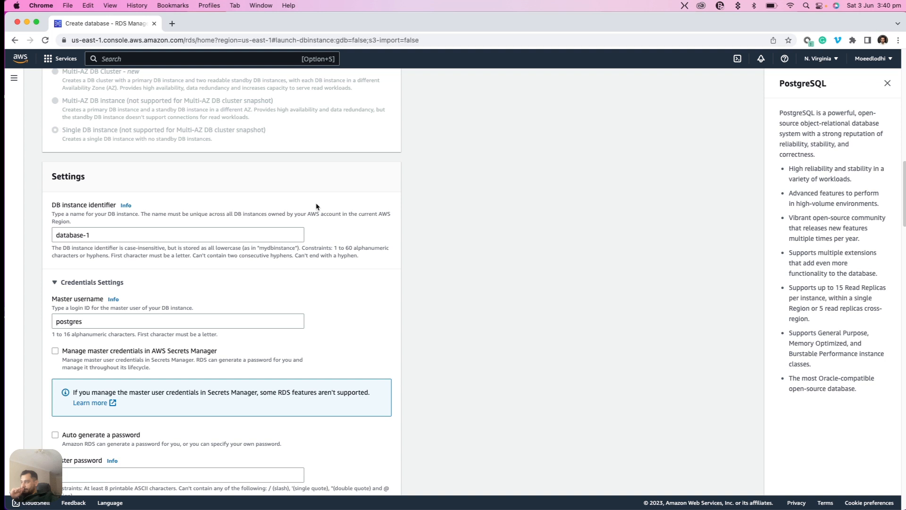
left_click(101, 235)
key("super+a")
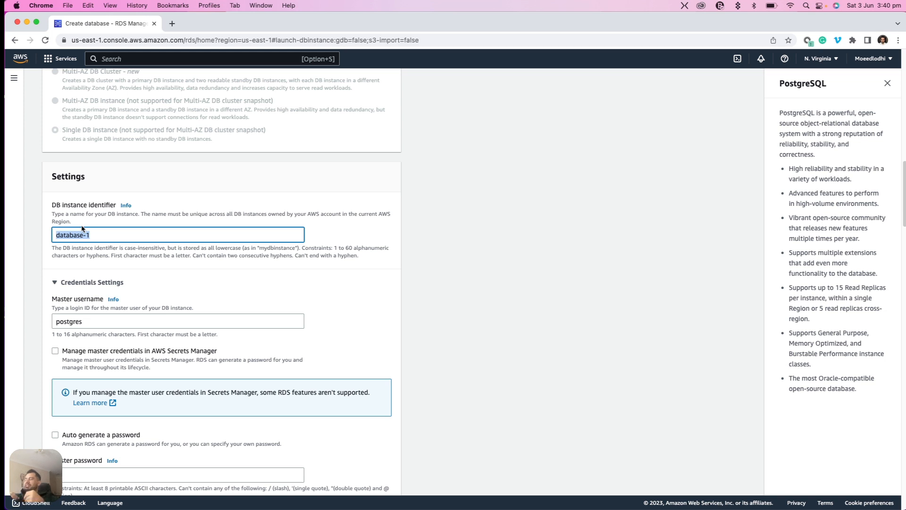
key("BackSpace")
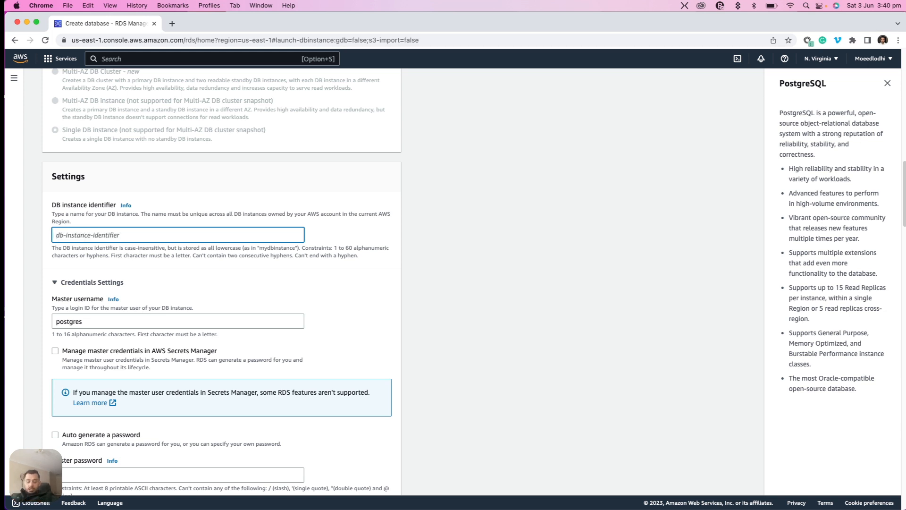
type("moeed")
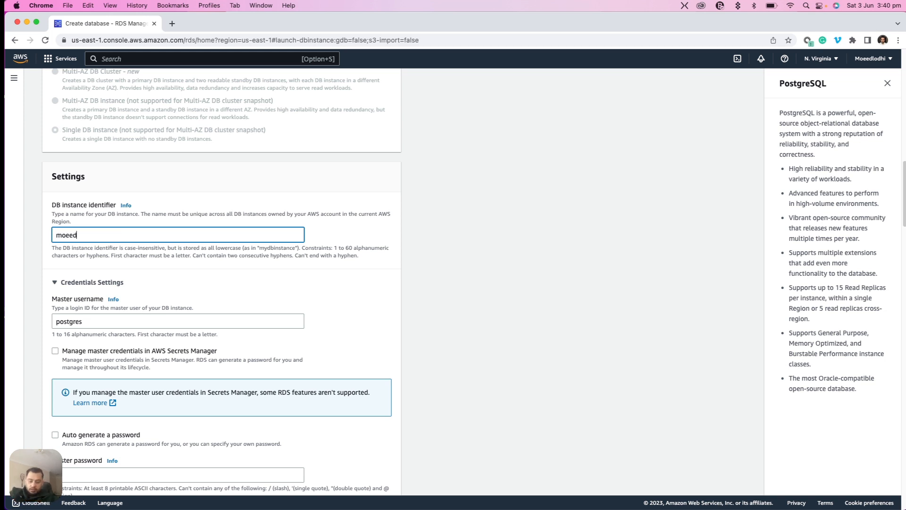
type("newdb")
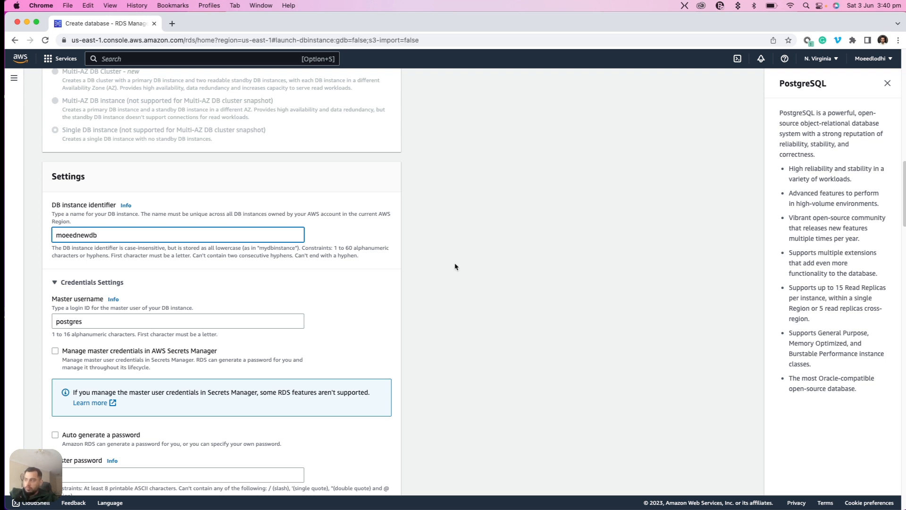
left_click(469, 253)
Replace the default master username with the owner's first name in lowercase
scroll(469, 253, "down", 3)
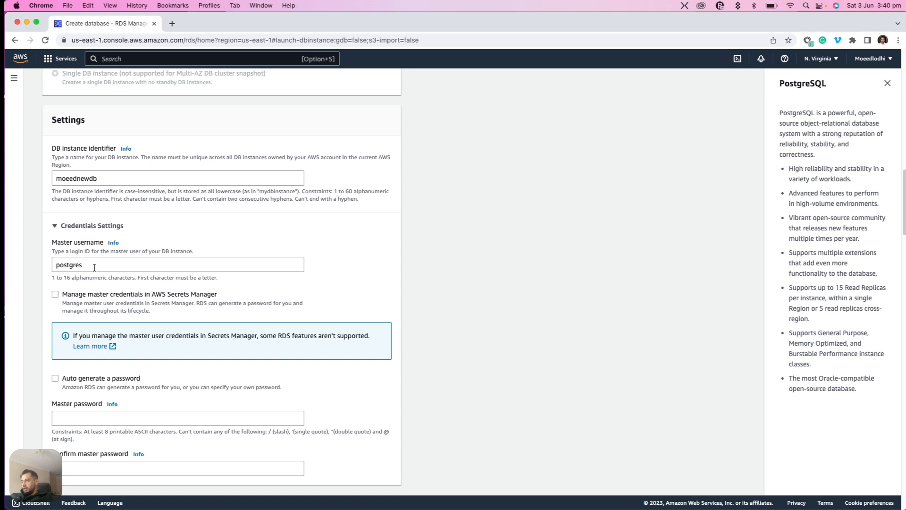
double_click(95, 265)
type("moeed")
key("BackSpace")
key("BackSpace")
key("BackSpace")
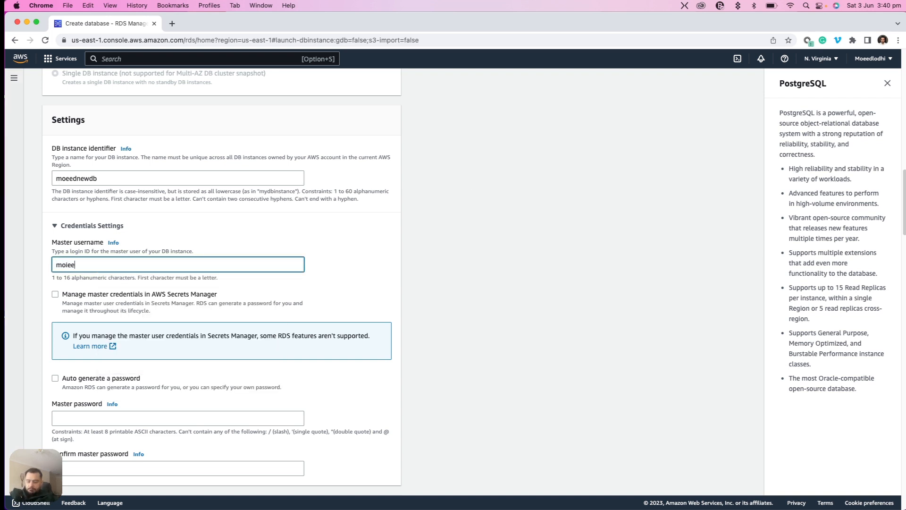
type("eed")
left_click(468, 188)
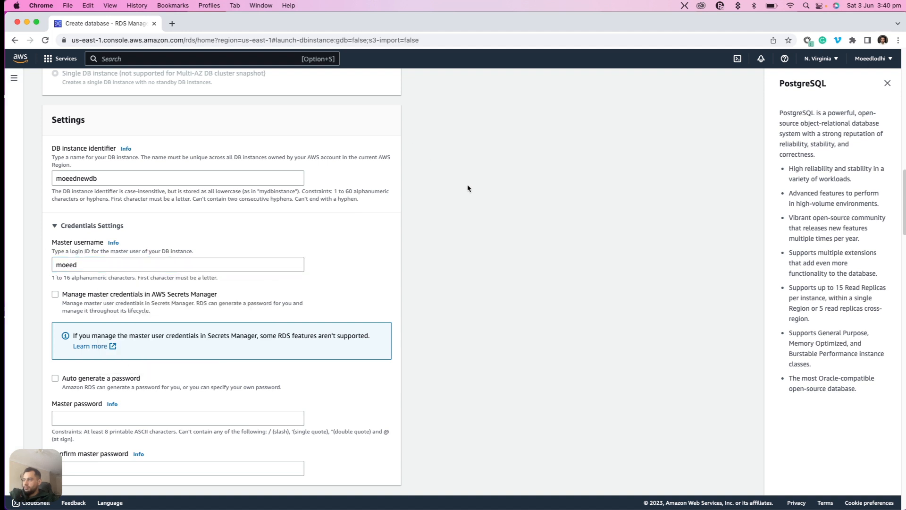
Enter the master password in the credentials settings and repeat it in the confirmation field
scroll(469, 189, "down", 2)
scroll(468, 188, "down", 2)
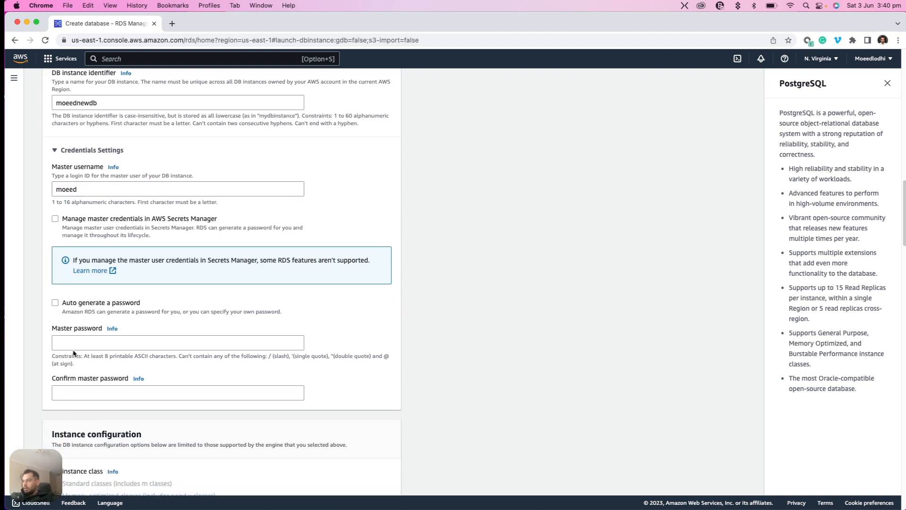
left_click(74, 343)
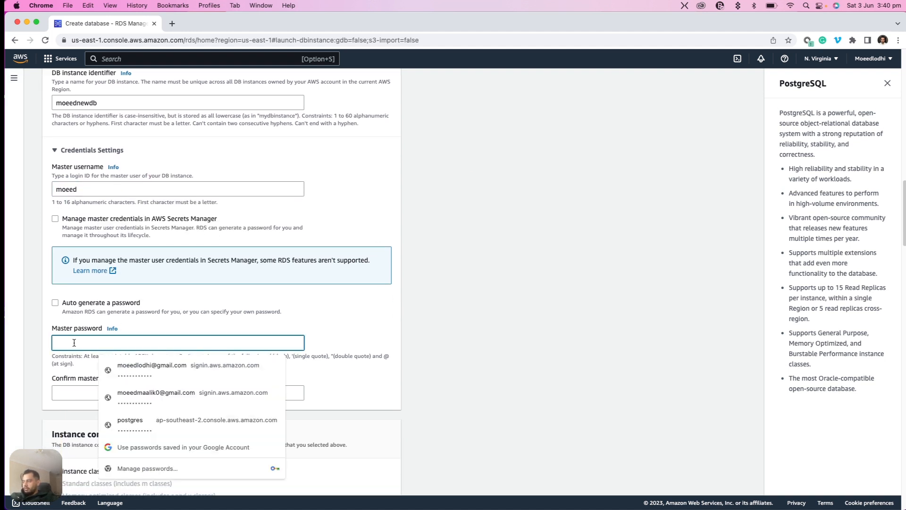
type("•••••••")
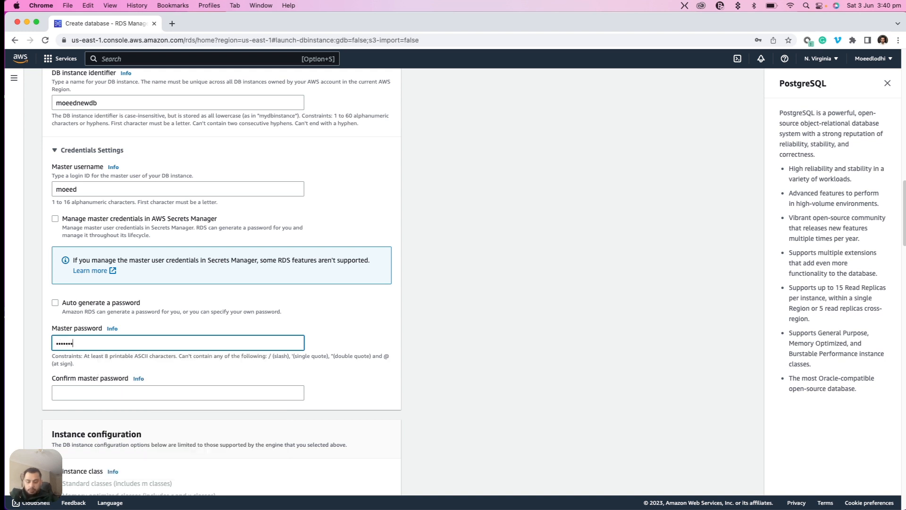
type("••")
key("super+a")
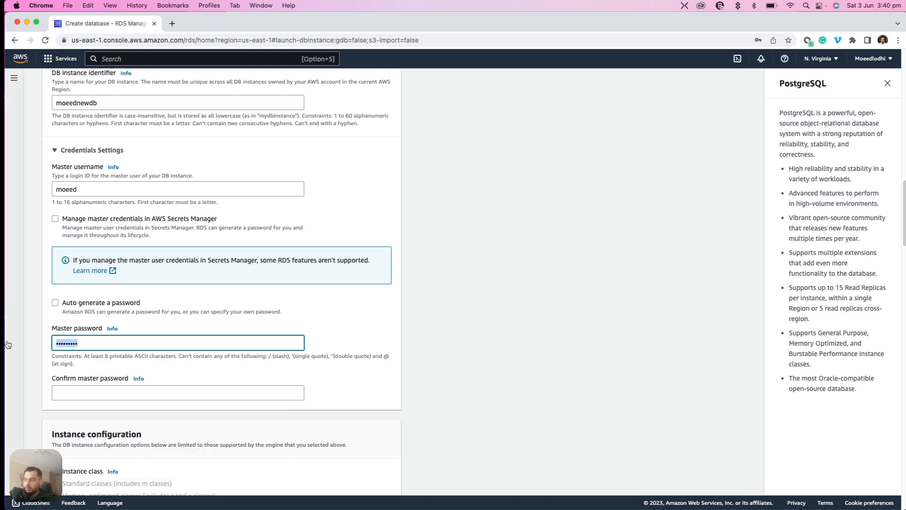
type("••••••")
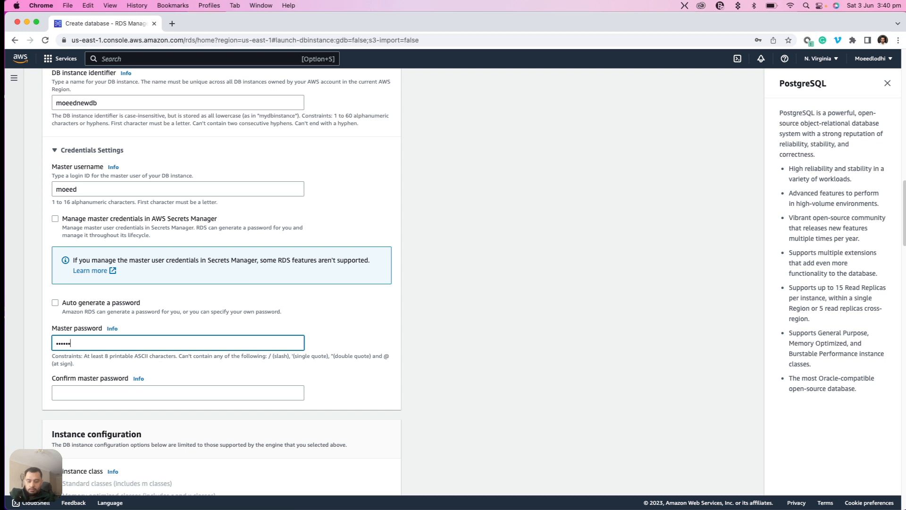
type("•••")
left_click(83, 388)
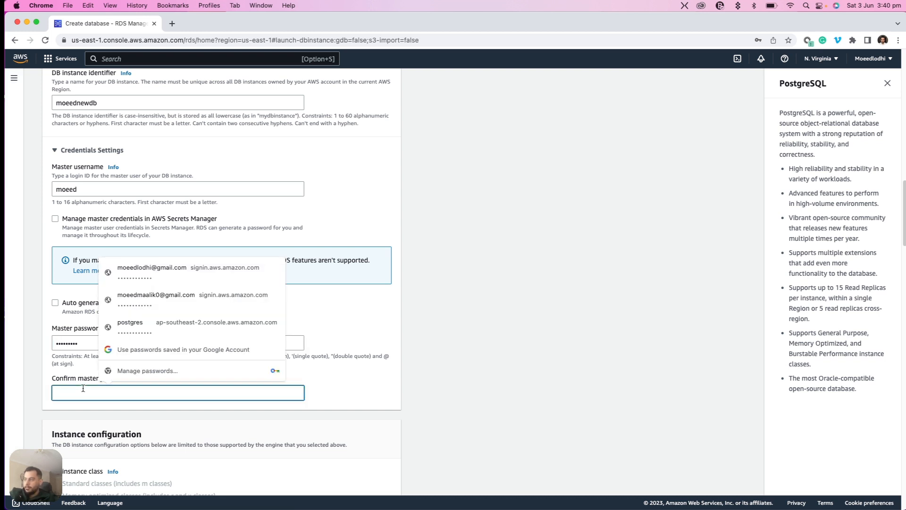
type("•••••••••")
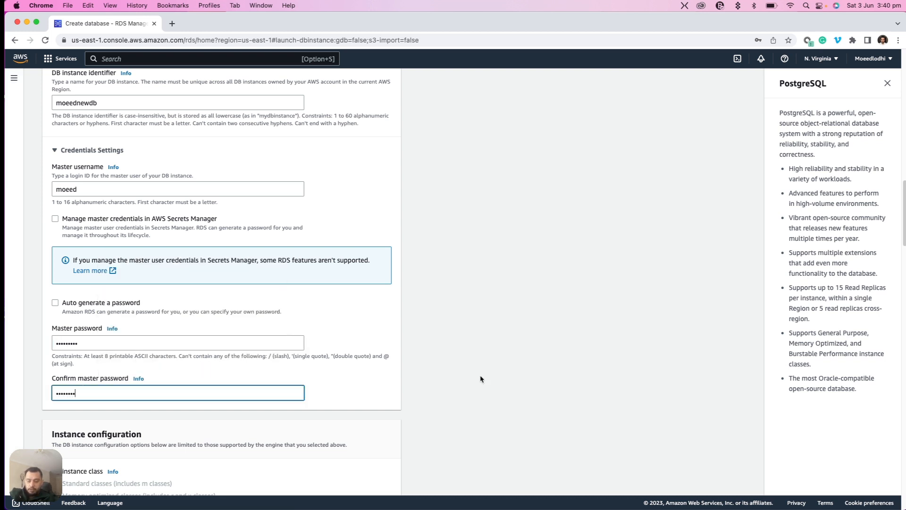
Examine which burstable DB instance classes can be selected in the instance configuration
scroll(525, 334, "down", 5)
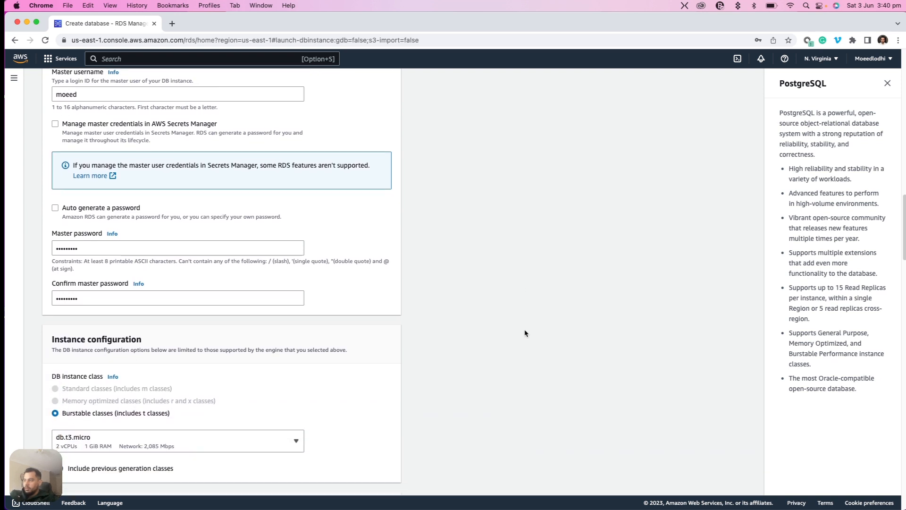
scroll(526, 333, "down", 2)
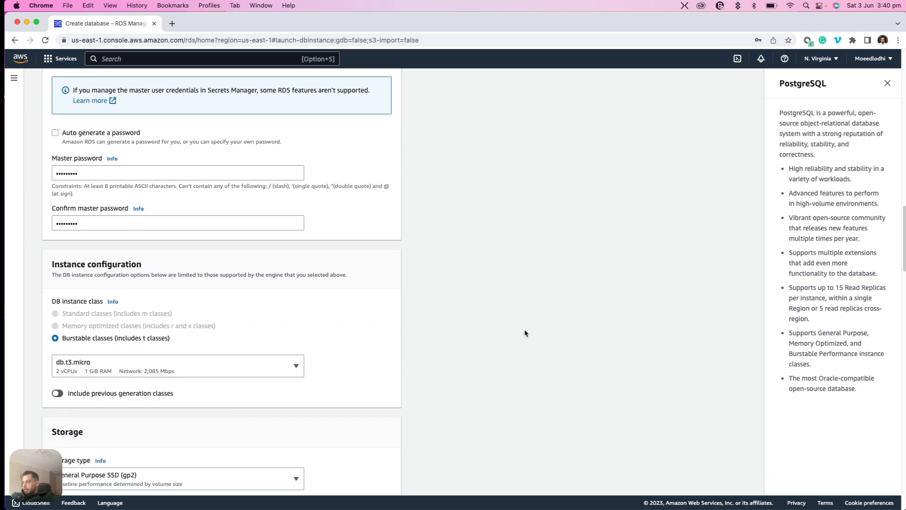
scroll(525, 334, "down", 2)
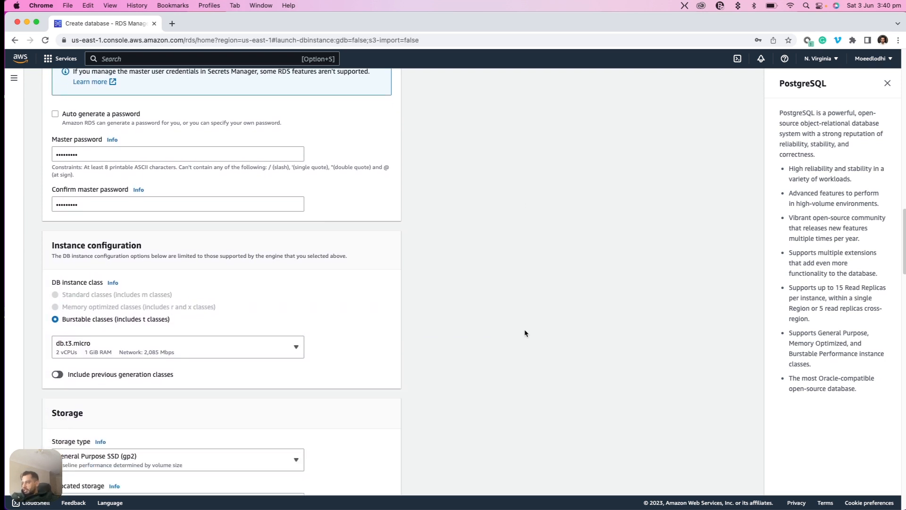
left_click(180, 329)
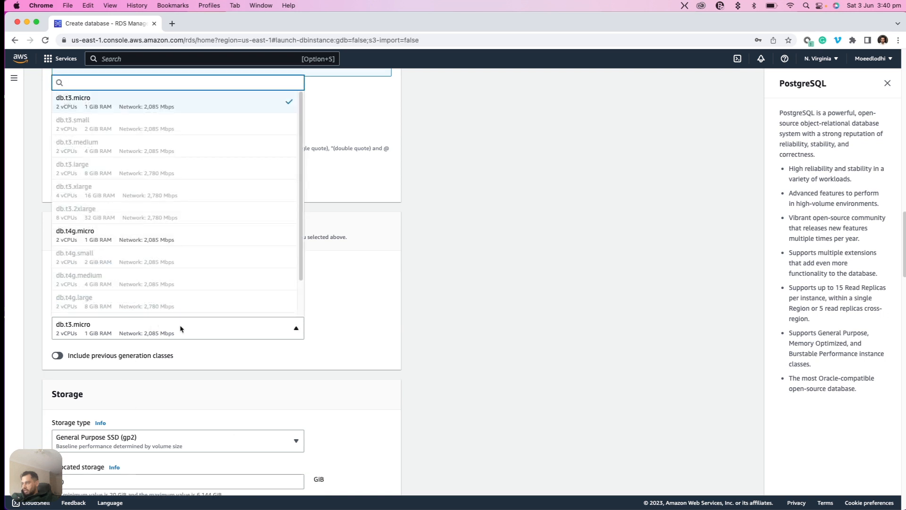
scroll(282, 287, "down", 2)
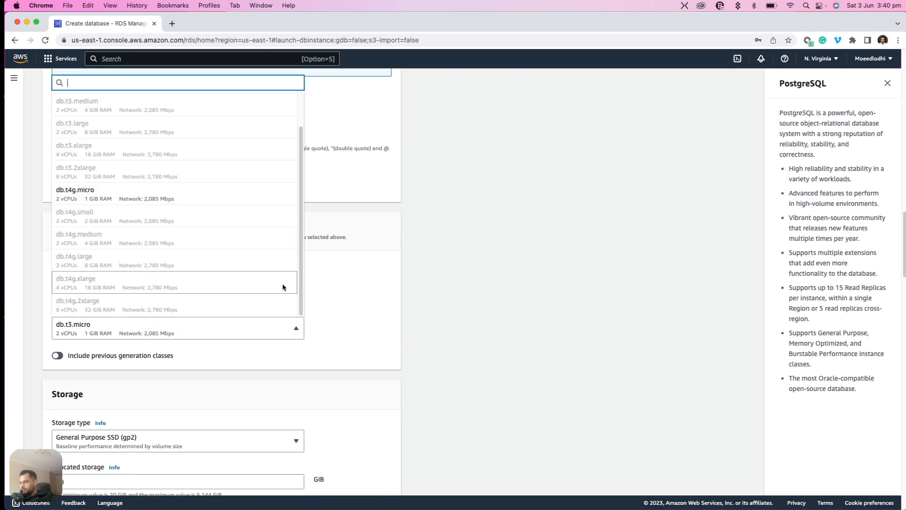
left_click(612, 300)
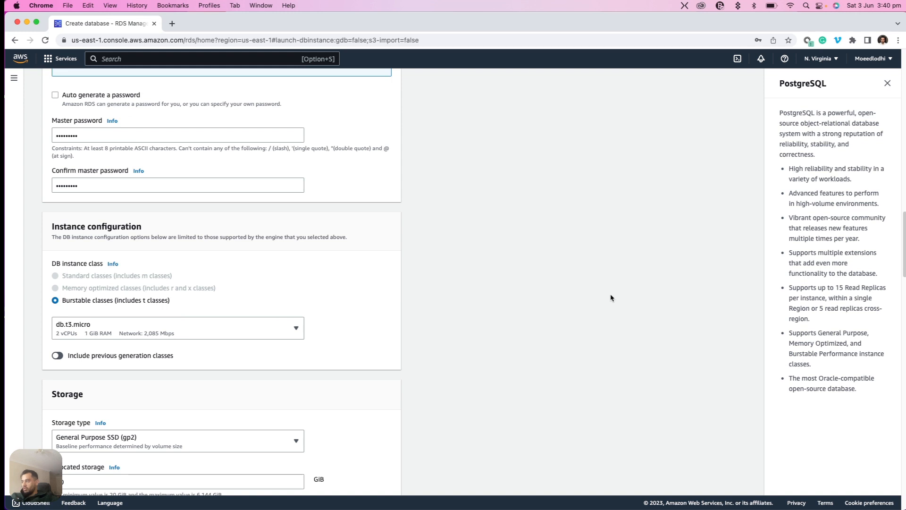
scroll(611, 298, "up", 1)
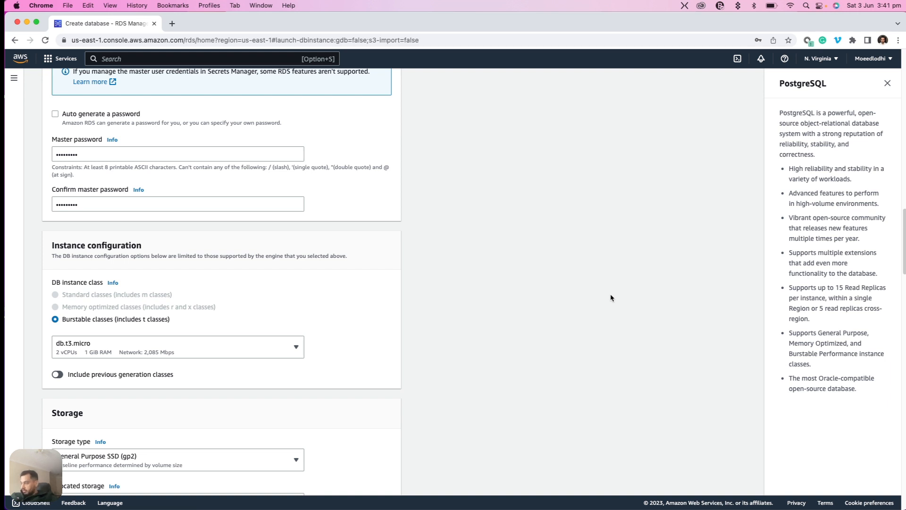
Review the storage type options, allocated storage, autoscaling and maximum storage threshold settings
scroll(611, 297, "down", 1)
scroll(611, 298, "down", 6)
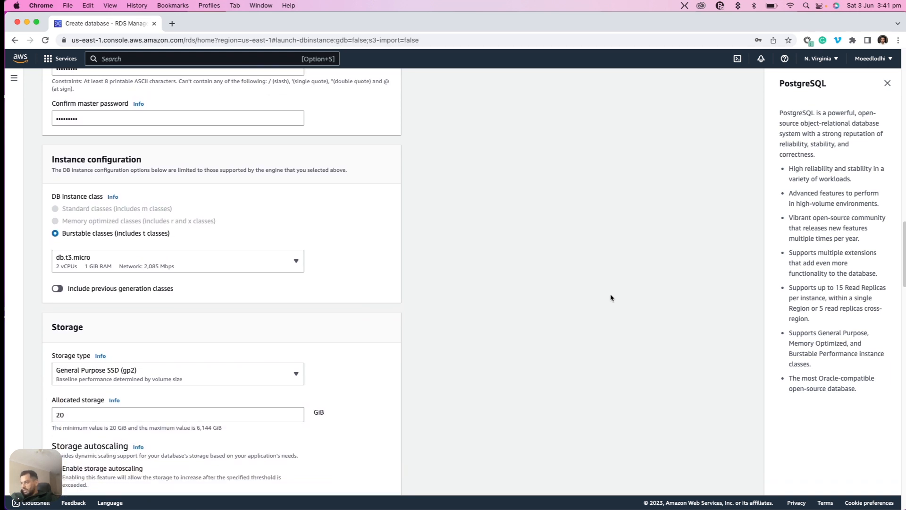
scroll(611, 297, "down", 3)
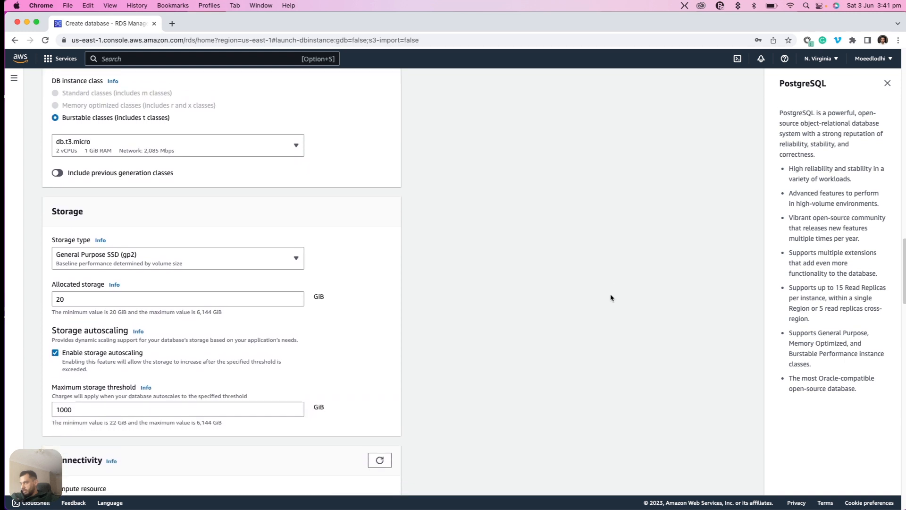
left_click(132, 236)
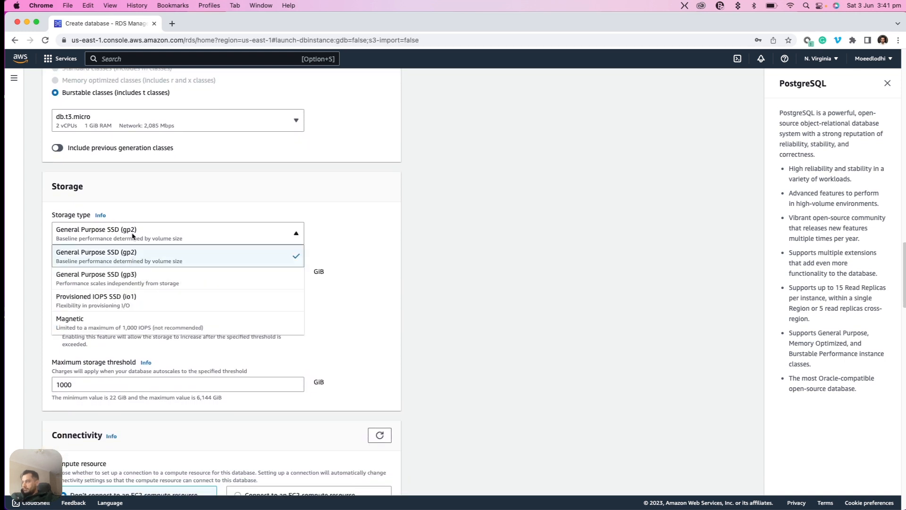
left_click(538, 183)
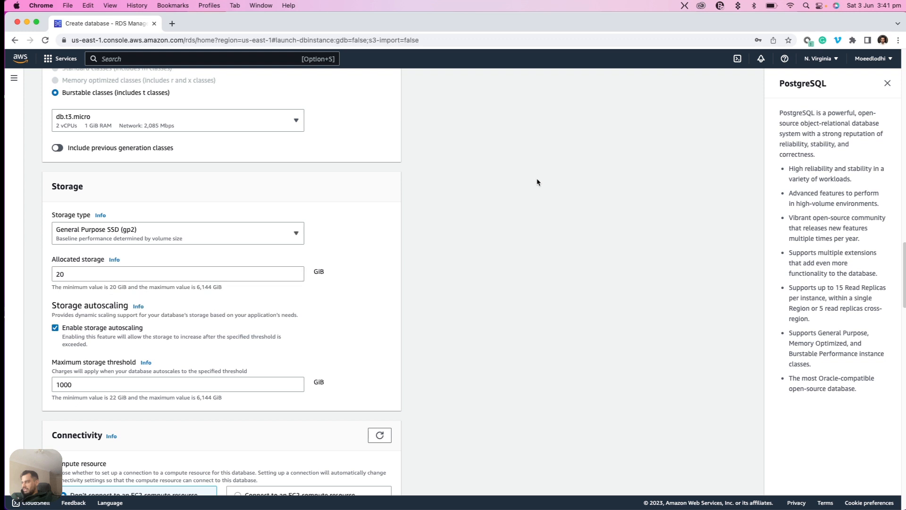
scroll(539, 183, "down", 3)
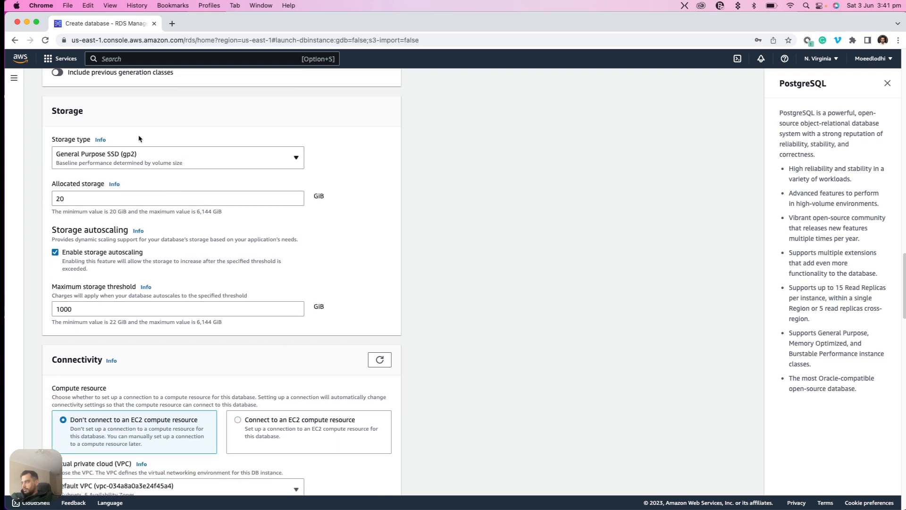
left_click(89, 201)
left_click(575, 224)
scroll(576, 224, "down", 2)
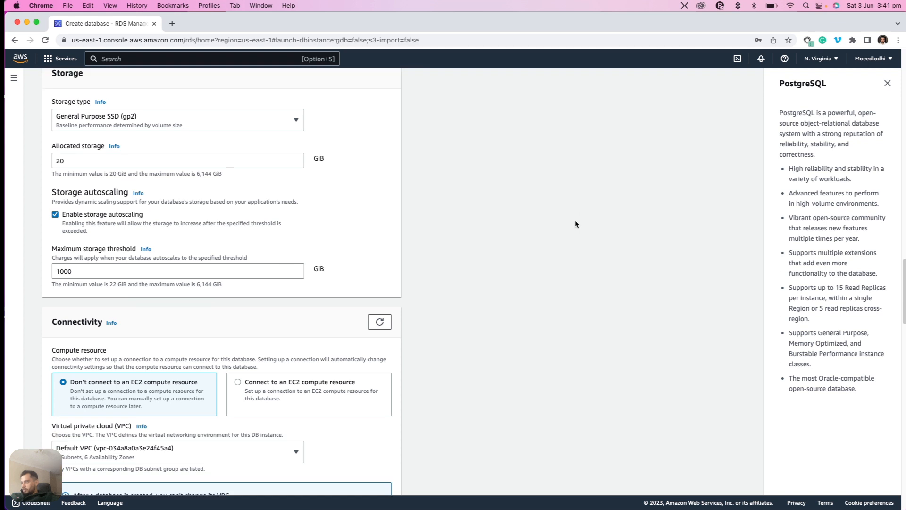
scroll(576, 224, "down", 1)
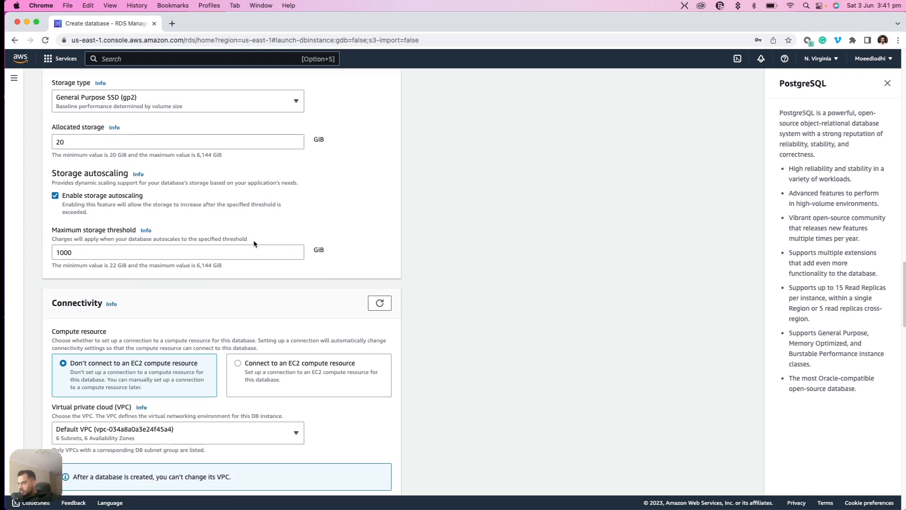
Read the help information for the maximum storage threshold, close it, and review the threshold's charging note and value
scroll(549, 213, "down", 1)
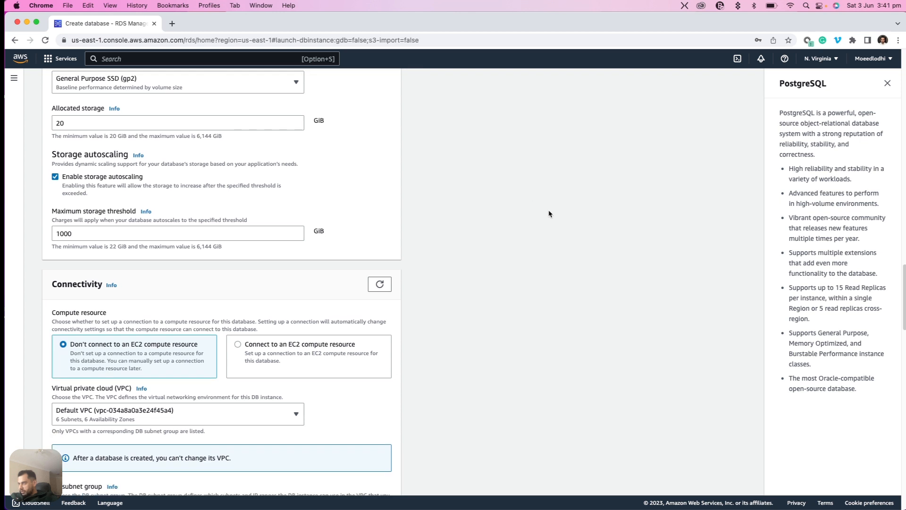
left_click(147, 214)
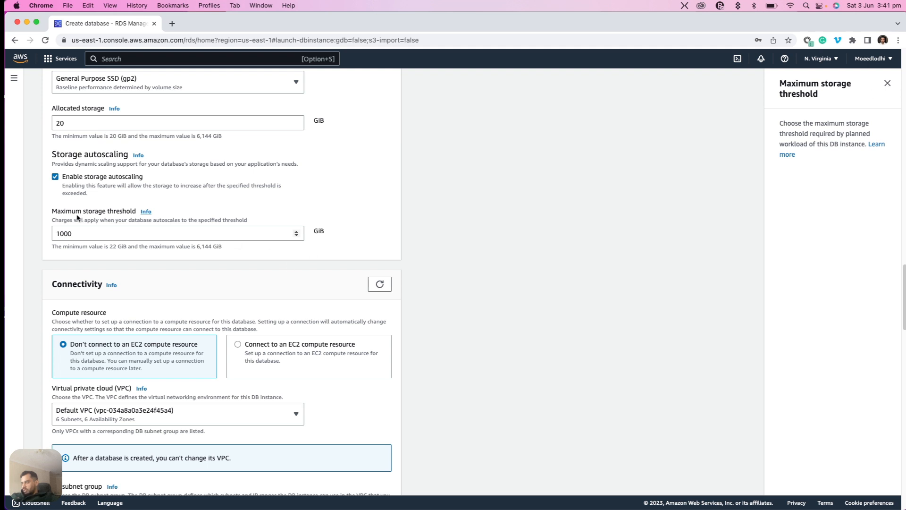
left_click_drag(55, 220, 108, 221)
left_click(504, 228)
left_click(887, 83)
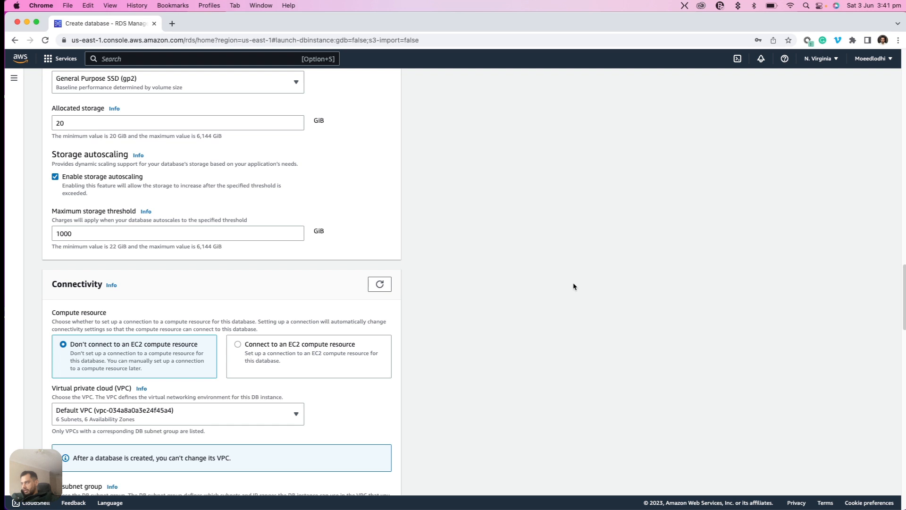
scroll(574, 286, "down", 2)
scroll(574, 287, "down", 2)
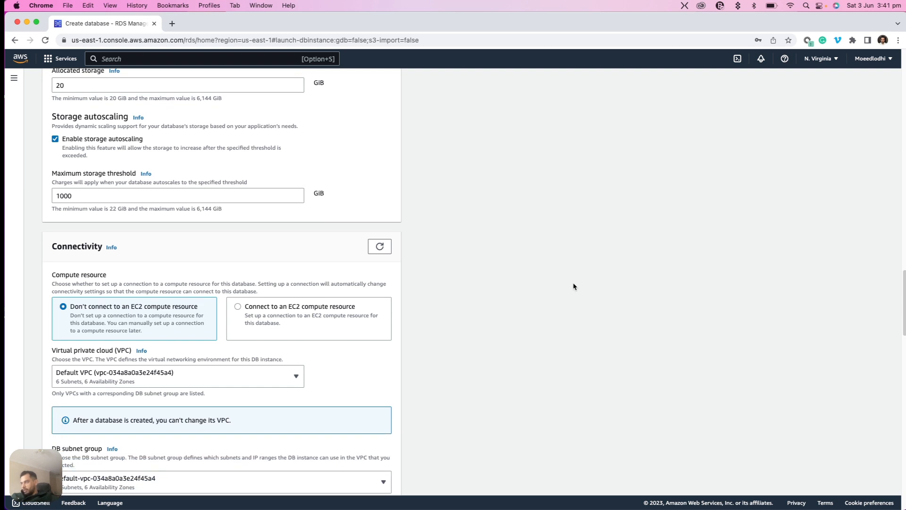
left_click_drag(83, 193, 20, 195)
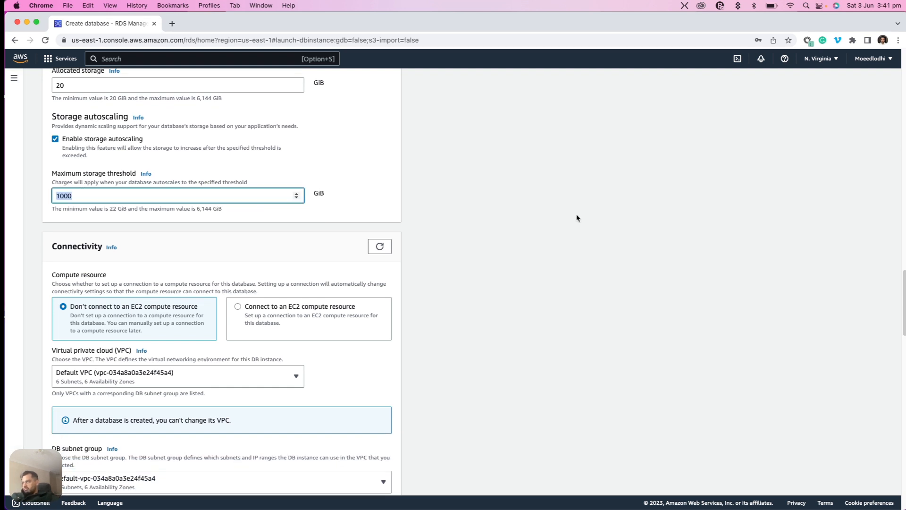
left_click(596, 221)
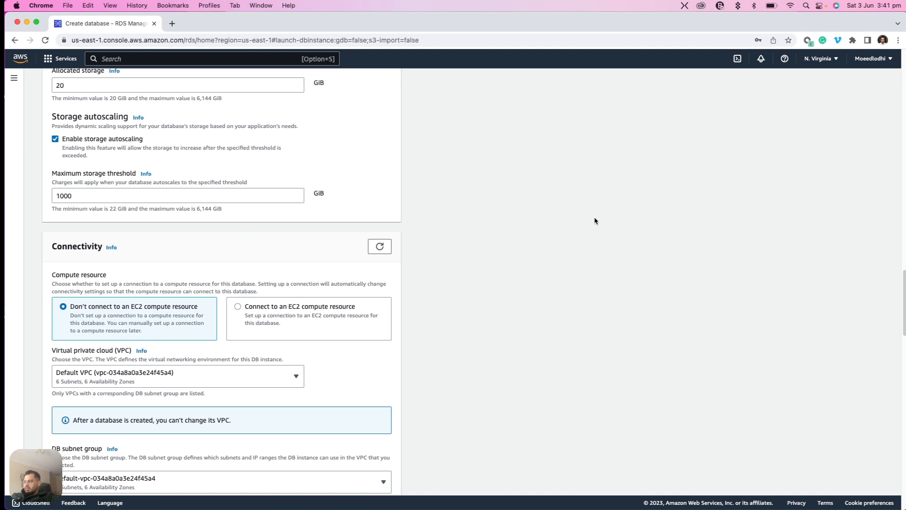
Review the compute resource setting and the available choices for the VPC and DB subnet group under Connectivity
scroll(595, 221, "down", 1)
scroll(595, 221, "down", 4)
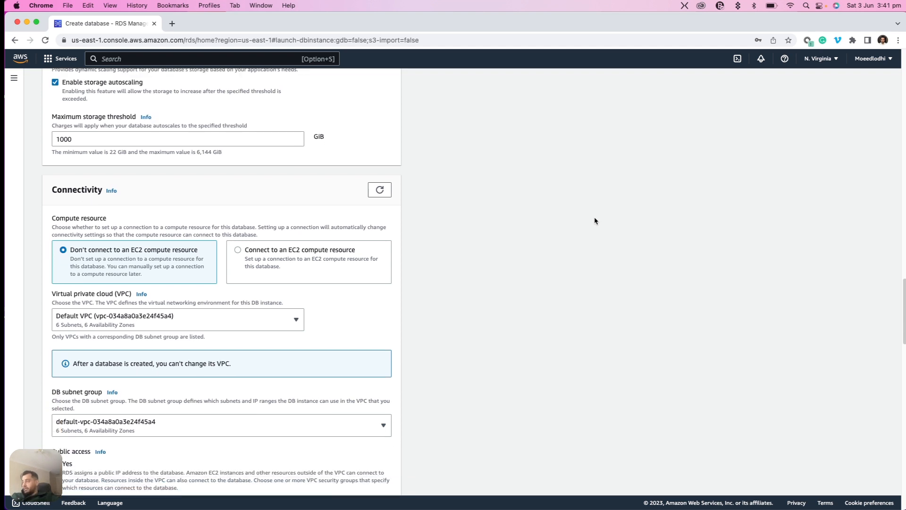
scroll(595, 221, "down", 2)
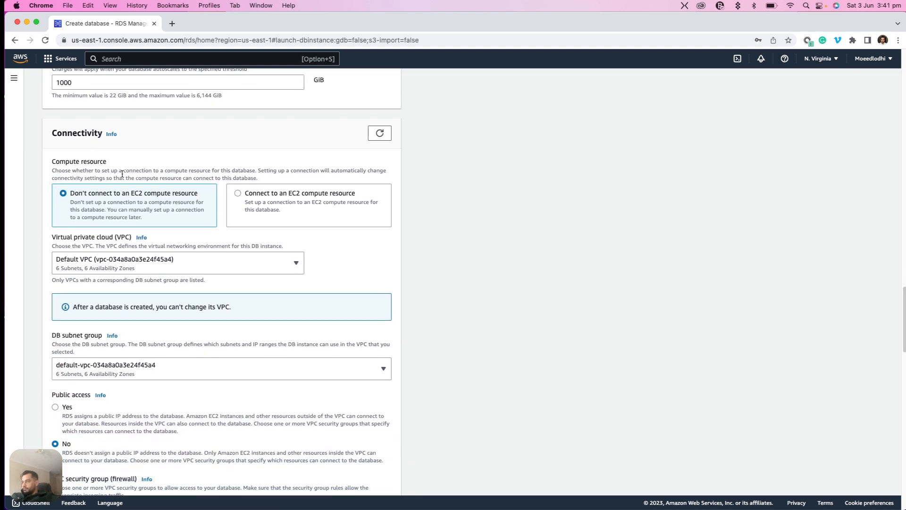
scroll(460, 244, "down", 2)
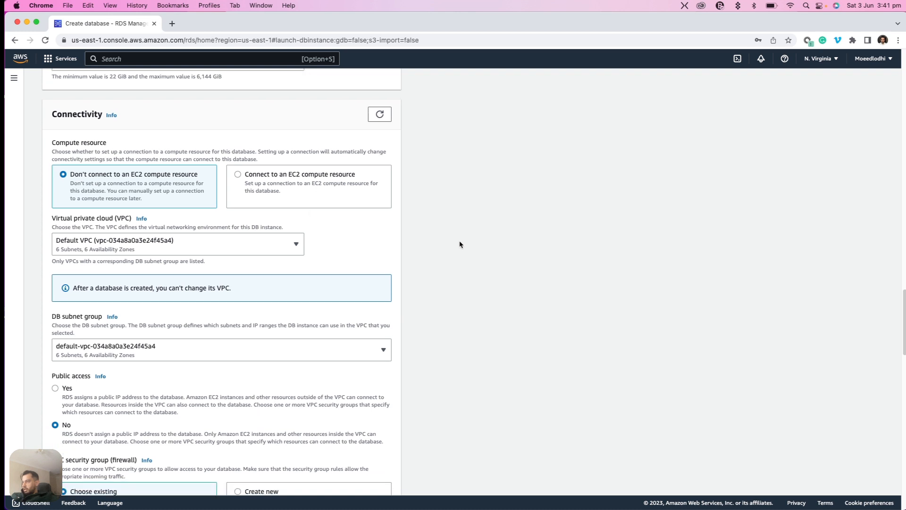
scroll(460, 244, "down", 2)
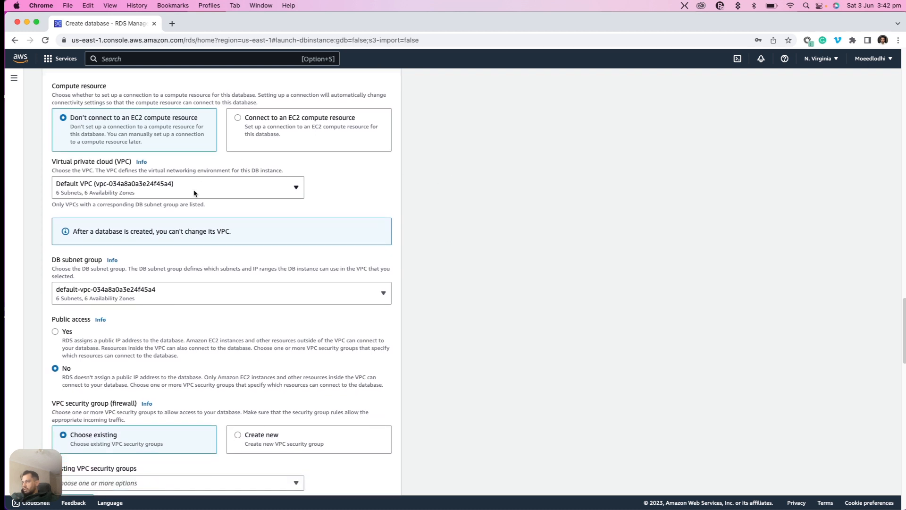
left_click(194, 193)
left_click(499, 194)
scroll(499, 194, "down", 3)
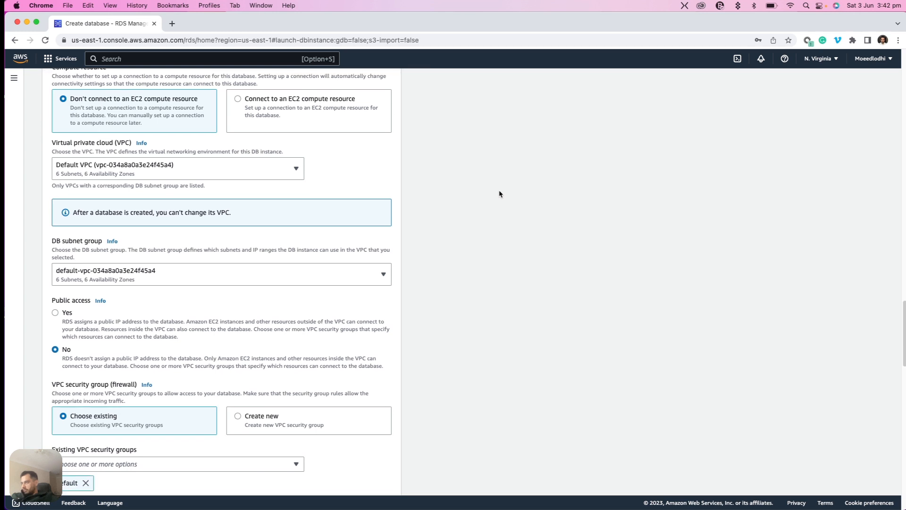
left_click(172, 239)
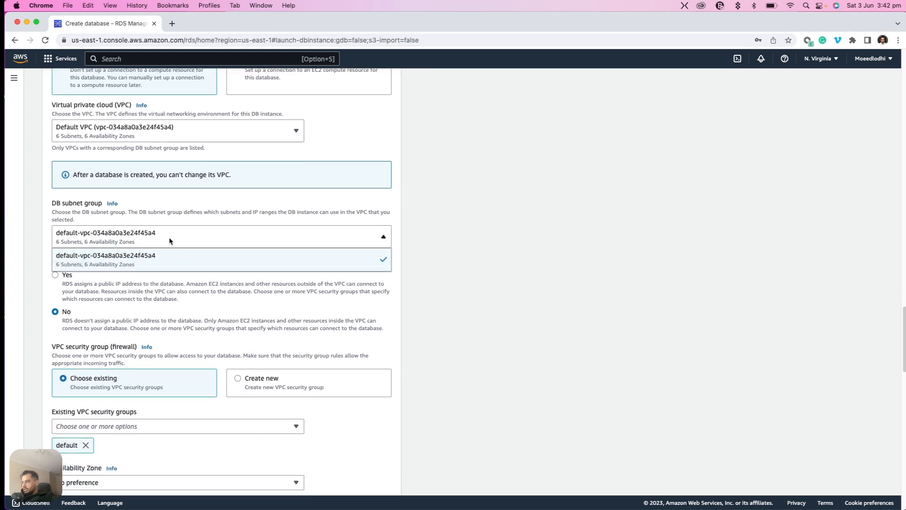
left_click(593, 251)
scroll(593, 251, "down", 3)
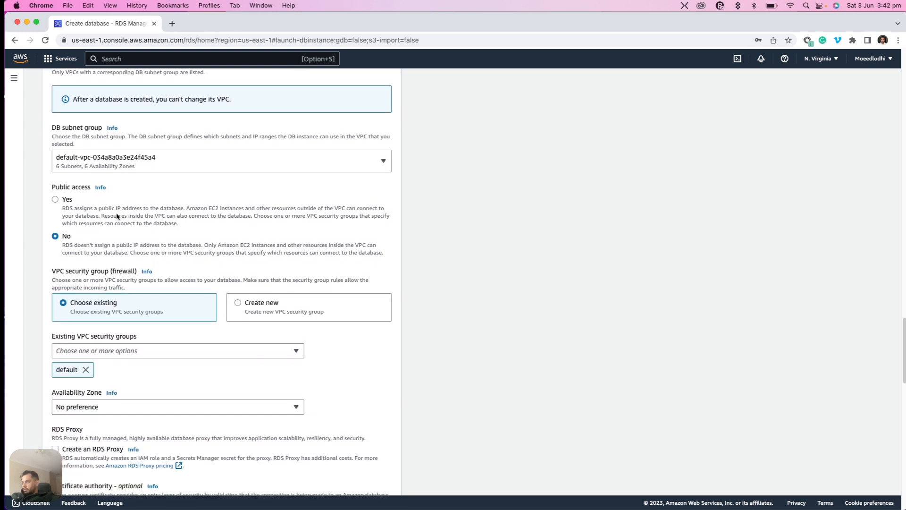
Allow public access to the database and read the description of the public IP address assignment
left_click(67, 200)
scroll(494, 237, "down", 1)
scroll(494, 238, "down", 2)
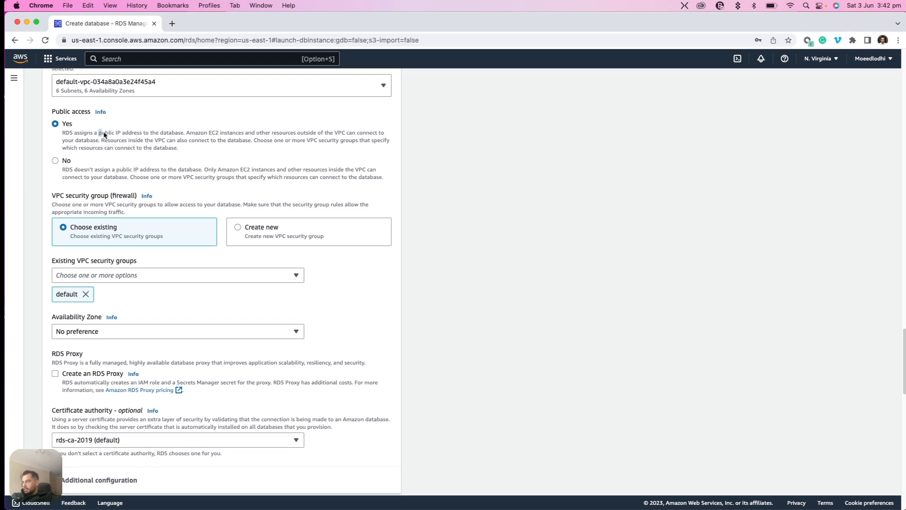
left_click_drag(99, 133, 144, 137)
left_click(547, 232)
scroll(548, 230, "down", 3)
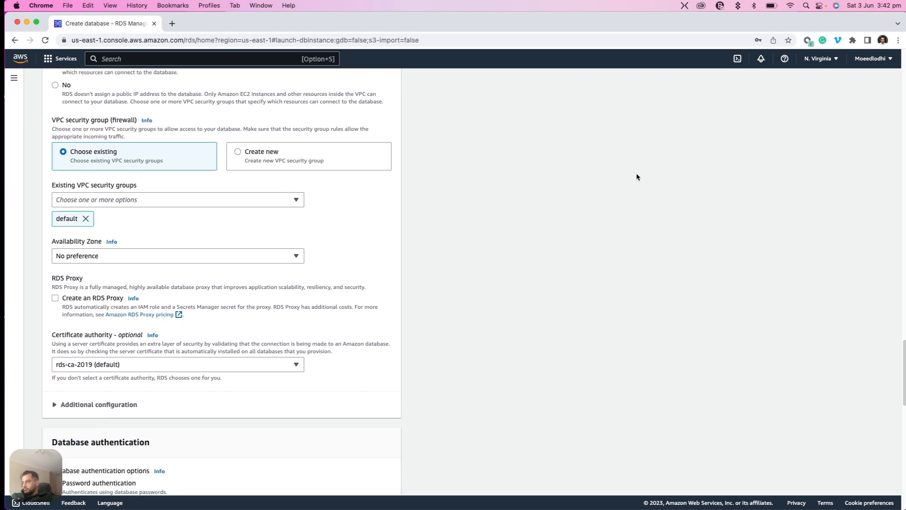
Choose to create a new VPC security group and name it RDSsecurity
scroll(636, 177, "up", 3)
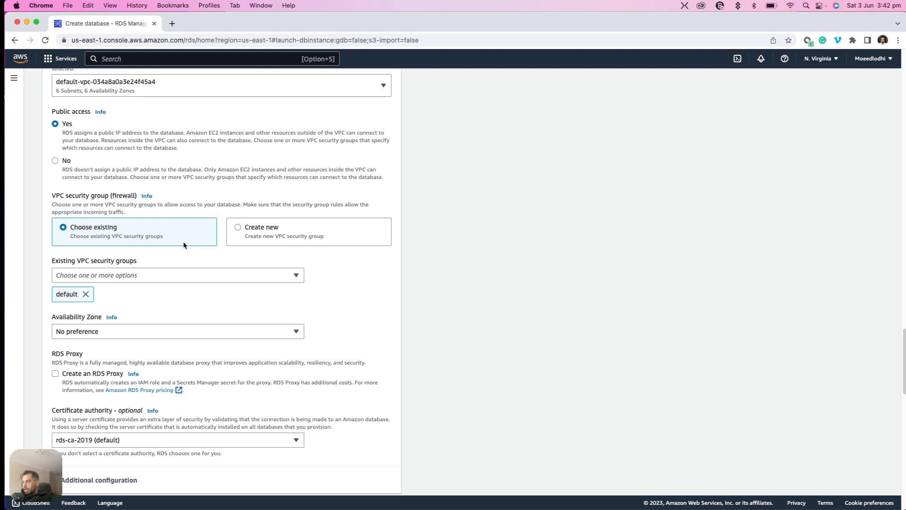
left_click(239, 228)
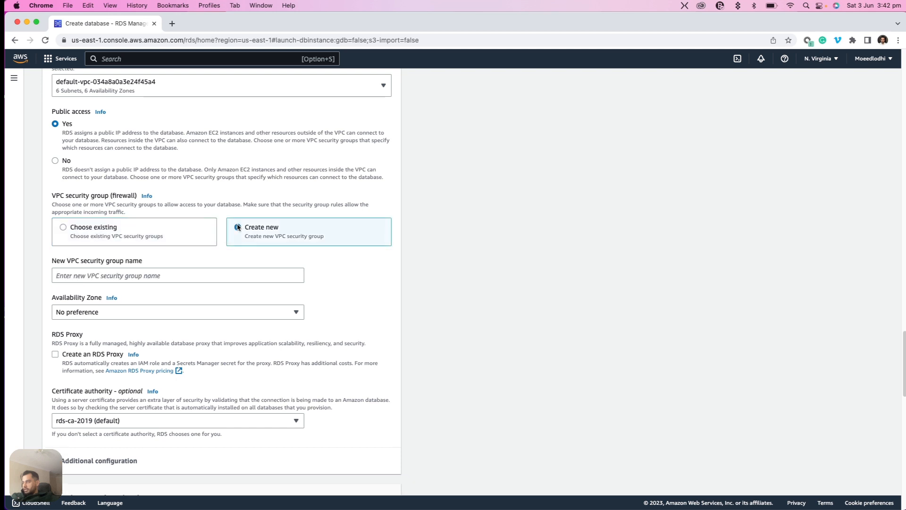
left_click(134, 275)
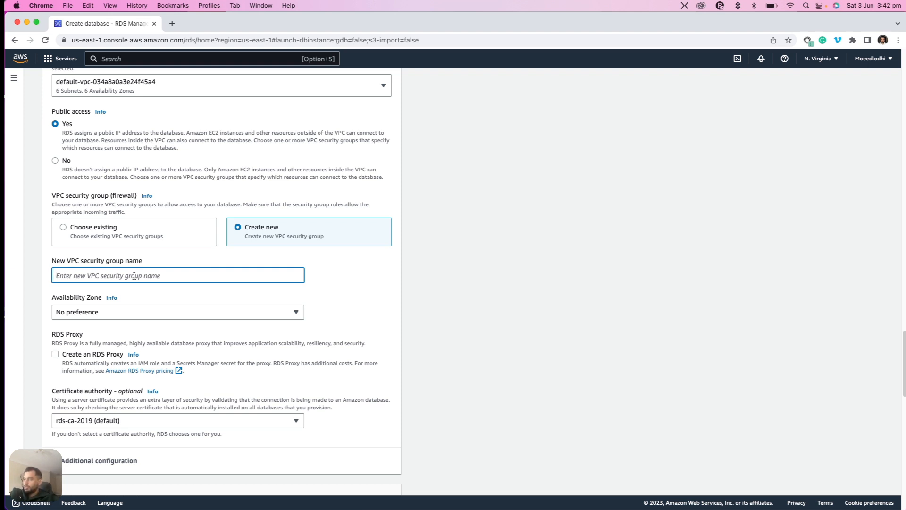
type("RDSs")
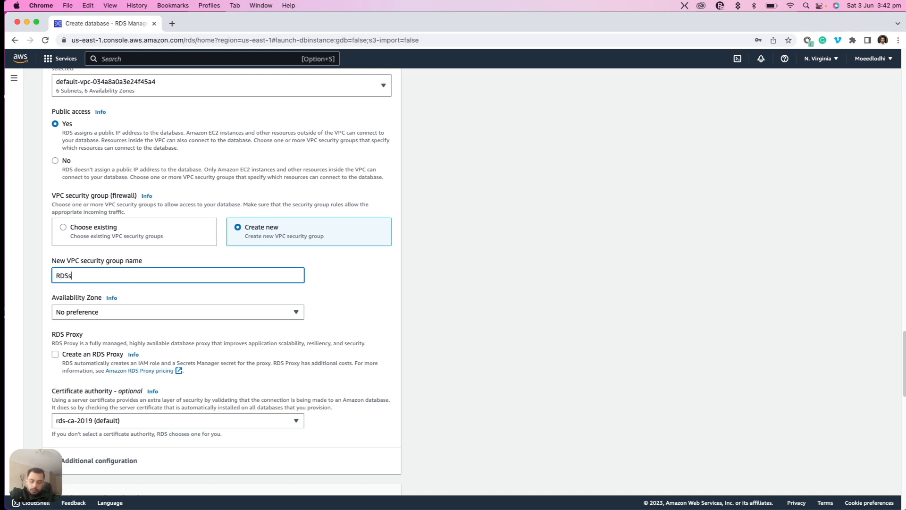
type("ecurity")
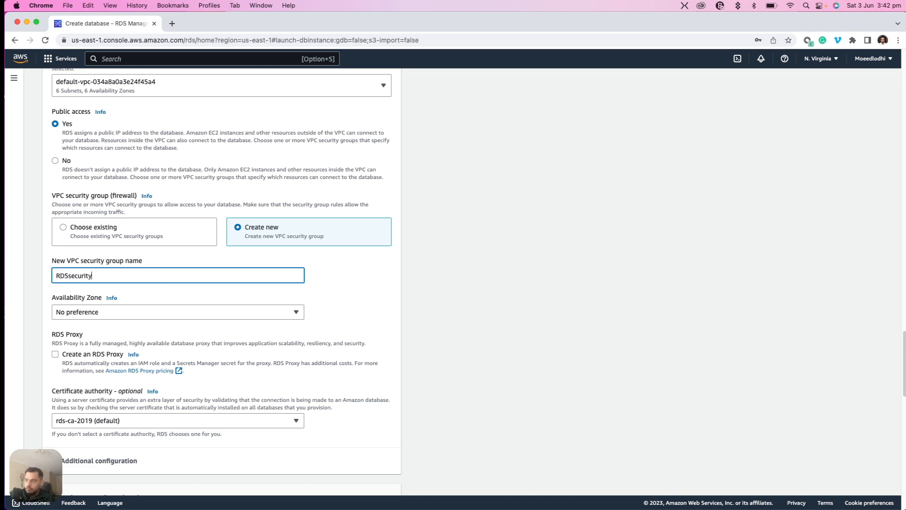
left_click(535, 265)
Set the database's Availability Zone to us-east-1a
left_click(99, 312)
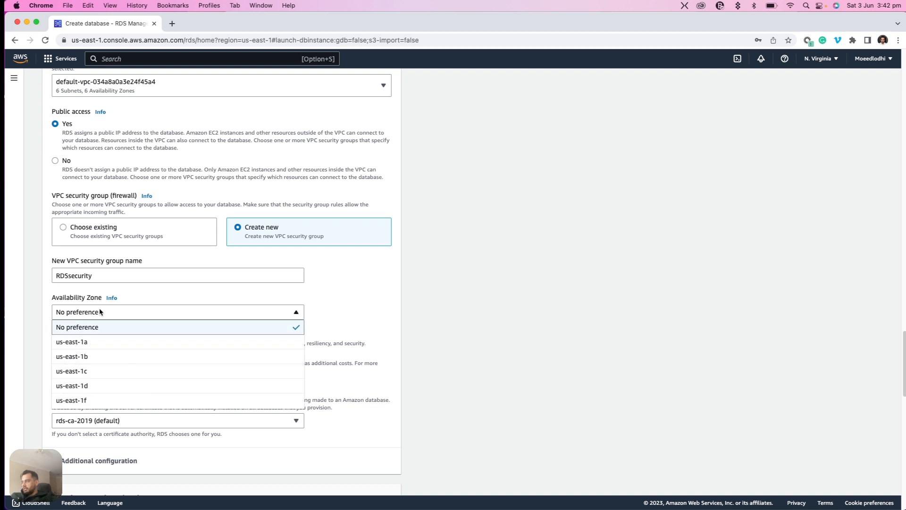
left_click(85, 342)
scroll(550, 267, "down", 1)
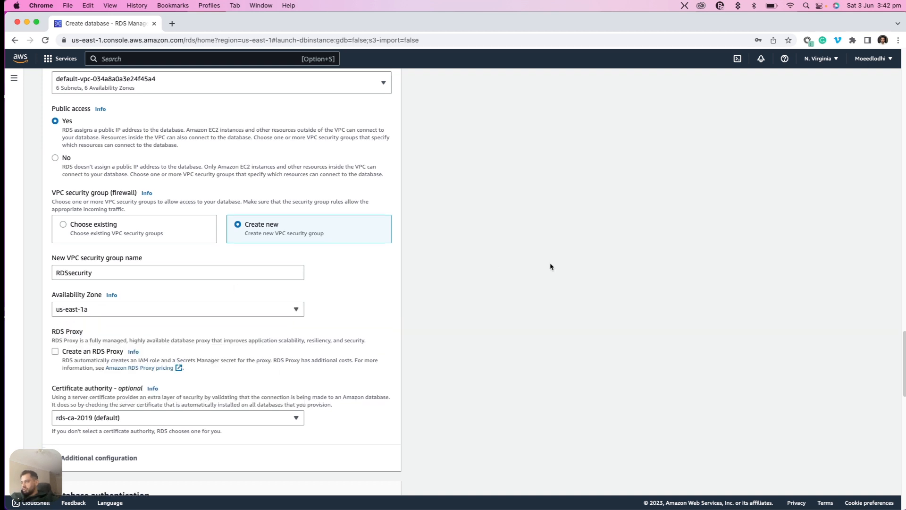
Expand the additional connectivity configuration and review the database port together with the certificate, proxy and security group settings
scroll(551, 267, "down", 2)
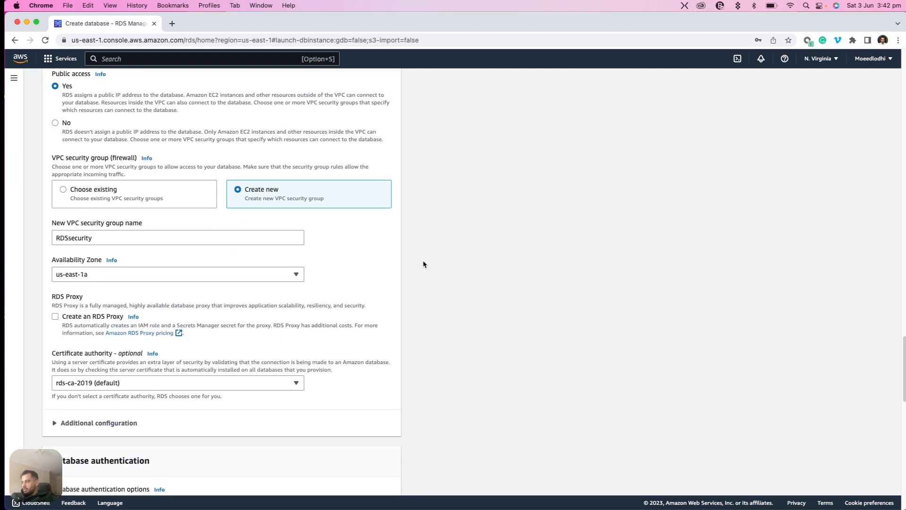
scroll(487, 276, "down", 2)
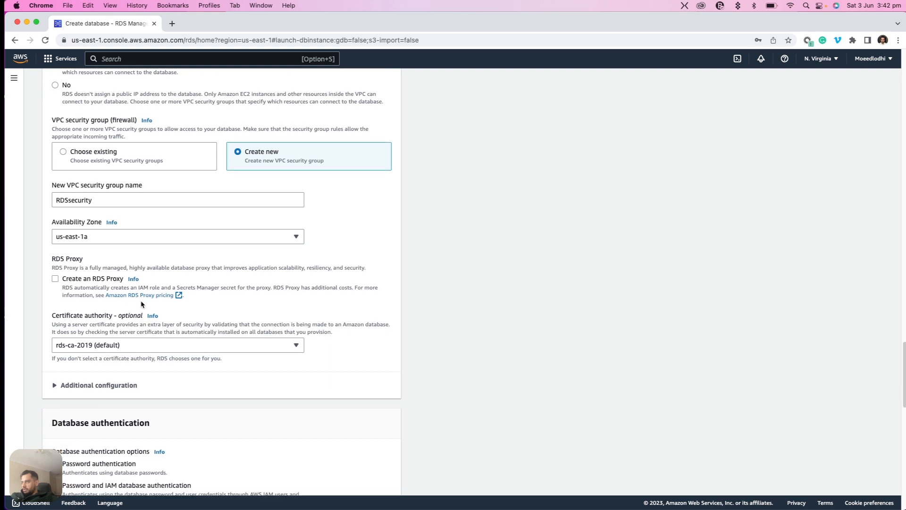
left_click(69, 387)
scroll(522, 321, "down", 2)
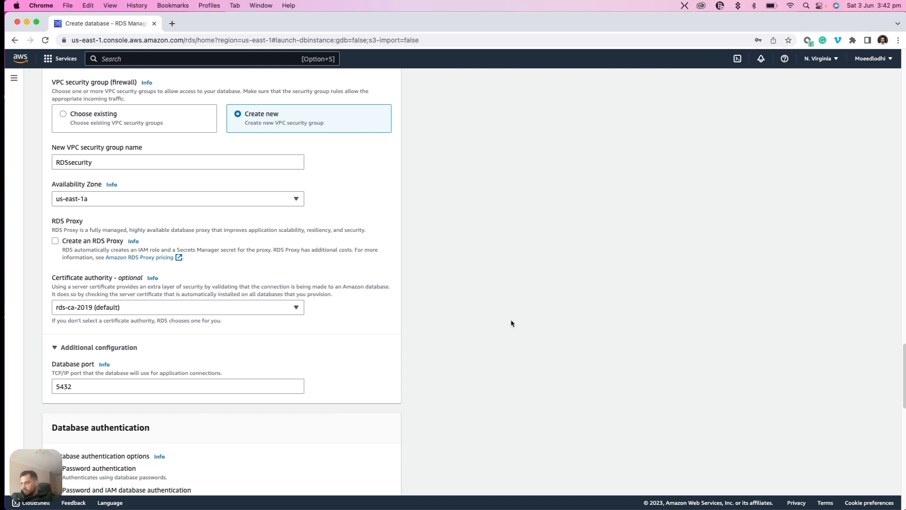
scroll(512, 322, "up", 3)
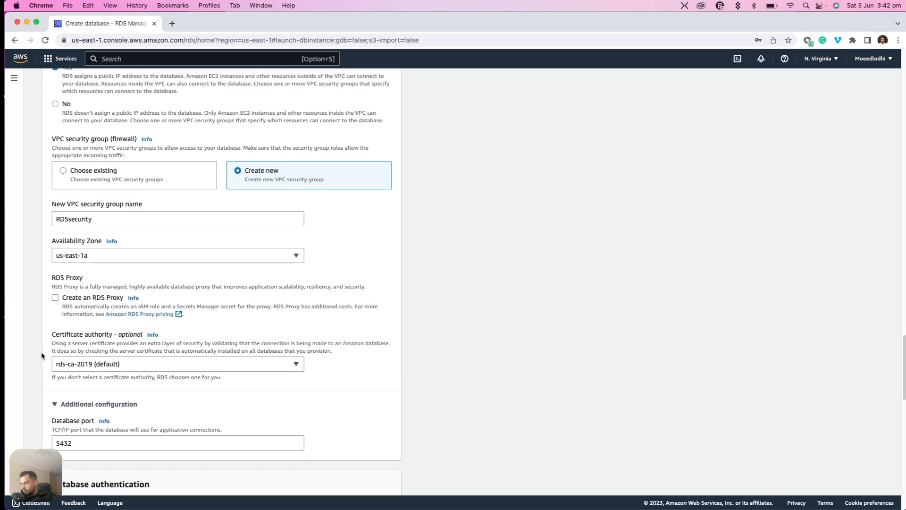
scroll(453, 267, "up", 3)
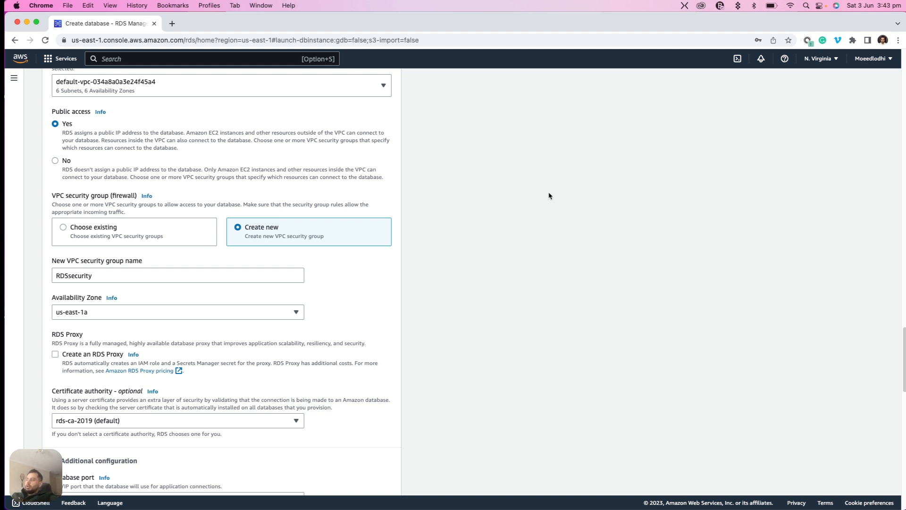
Review the database authentication options and the Performance Insights monitoring settings
scroll(558, 192, "down", 5)
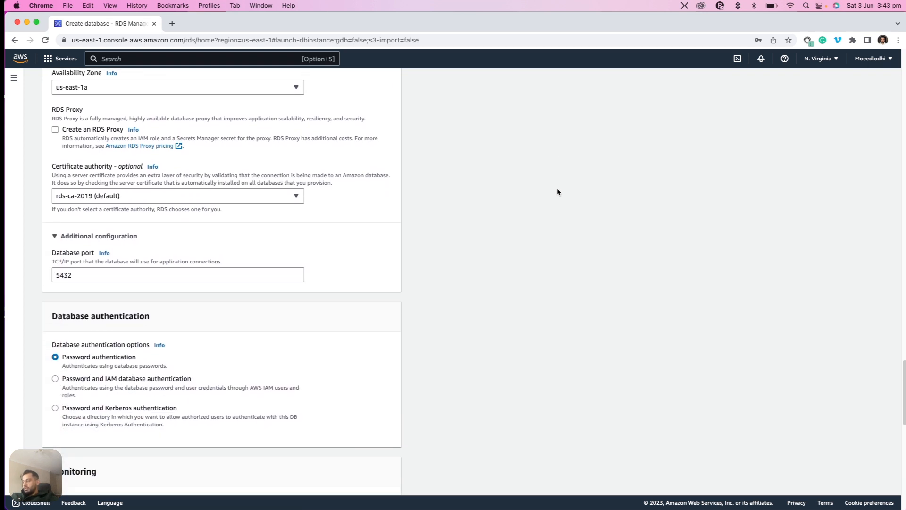
scroll(558, 192, "down", 3)
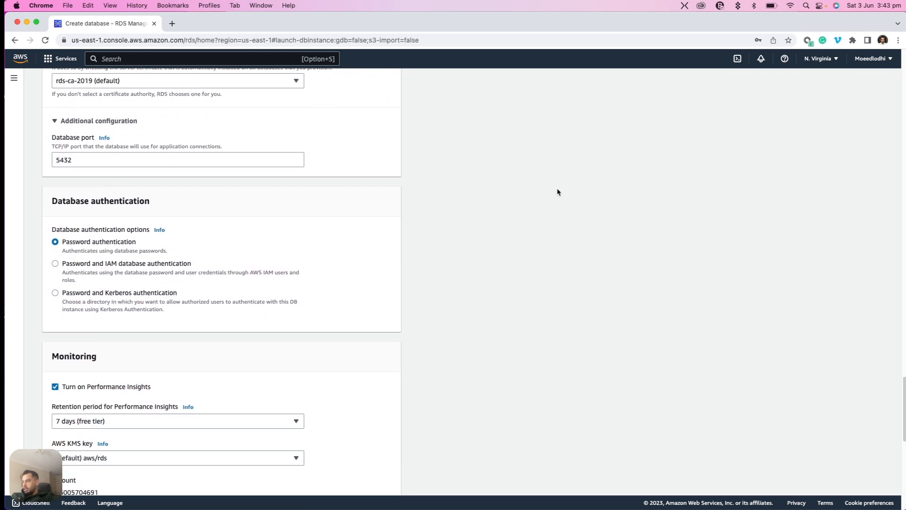
scroll(558, 192, "down", 4)
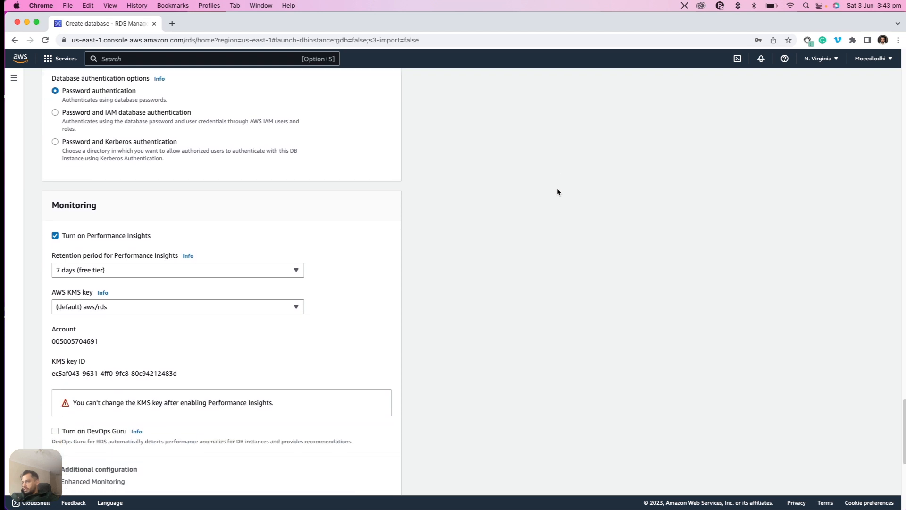
scroll(558, 192, "down", 3)
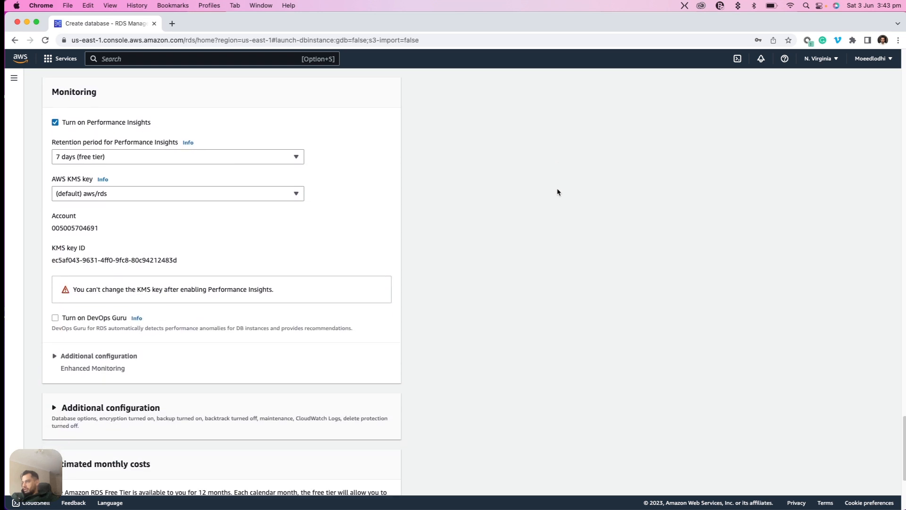
scroll(558, 192, "down", 4)
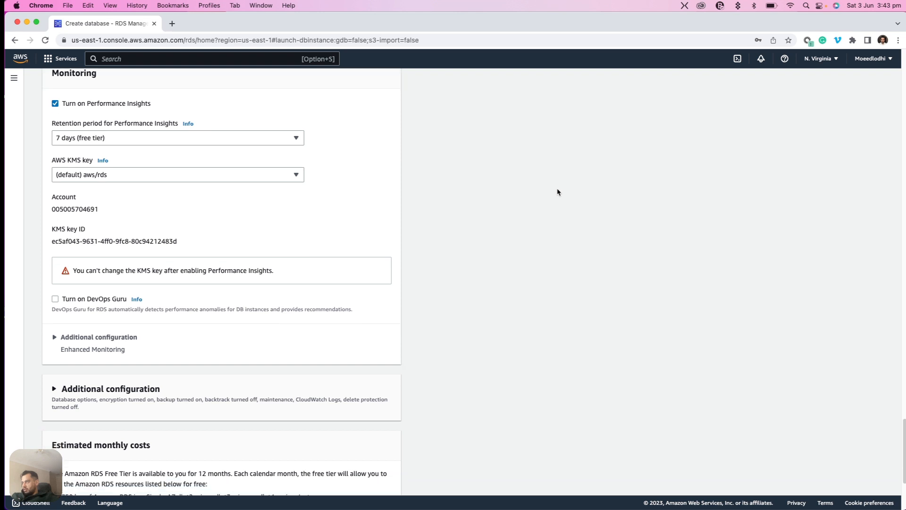
Expand the additional configuration and review the initial database name, backup, encryption, log export and maintenance settings
left_click(54, 257)
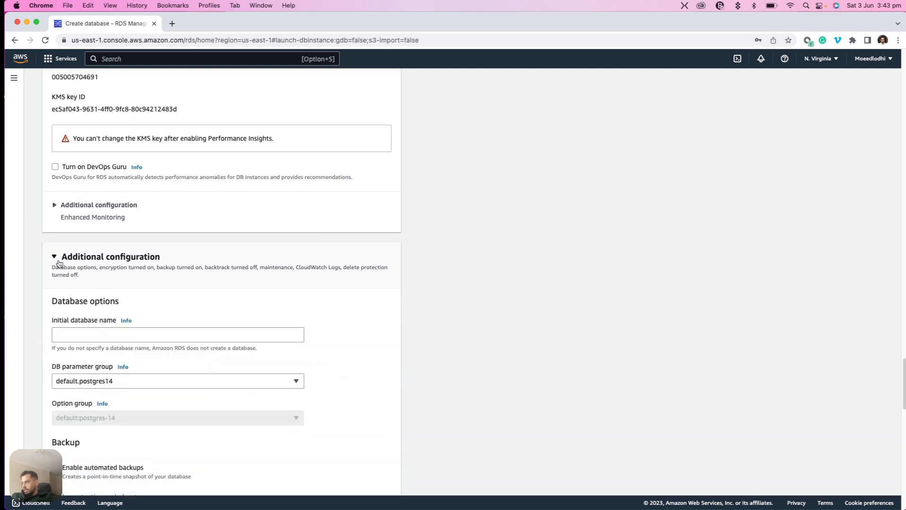
scroll(500, 293, "down", 1)
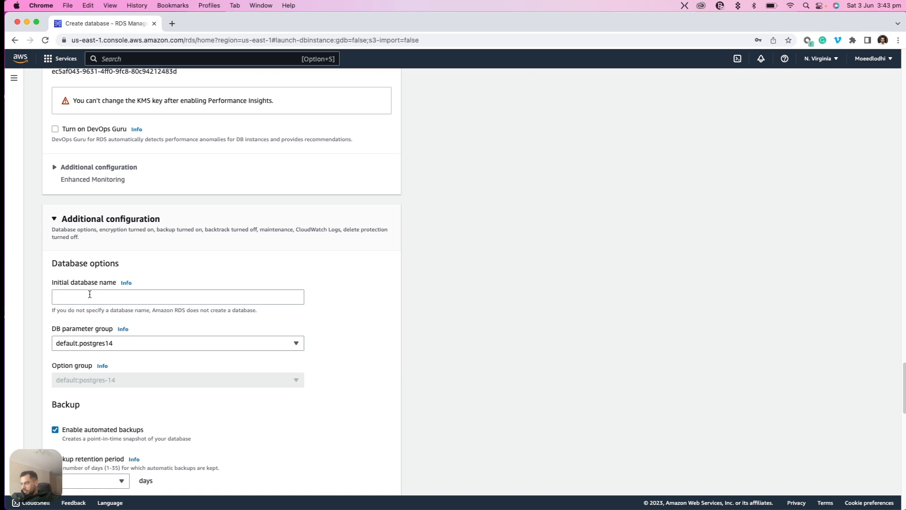
left_click(90, 294)
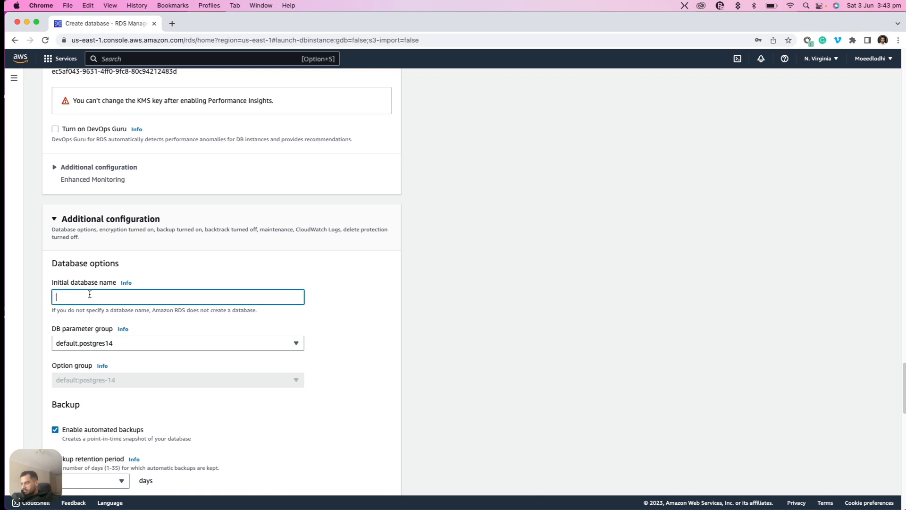
left_click(449, 308)
scroll(449, 308, "down", 3)
scroll(448, 309, "down", 3)
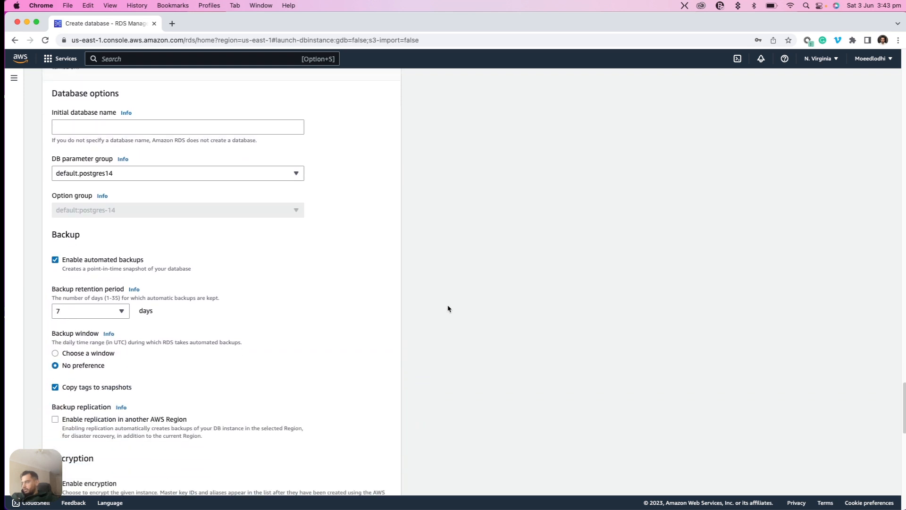
scroll(449, 309, "up", 2)
scroll(449, 308, "down", 1)
scroll(449, 309, "down", 7)
scroll(448, 309, "down", 4)
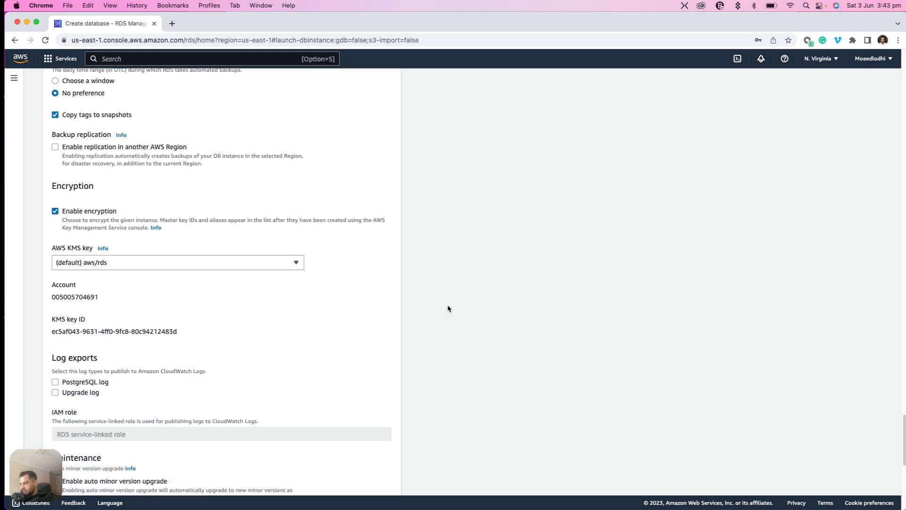
scroll(448, 308, "down", 5)
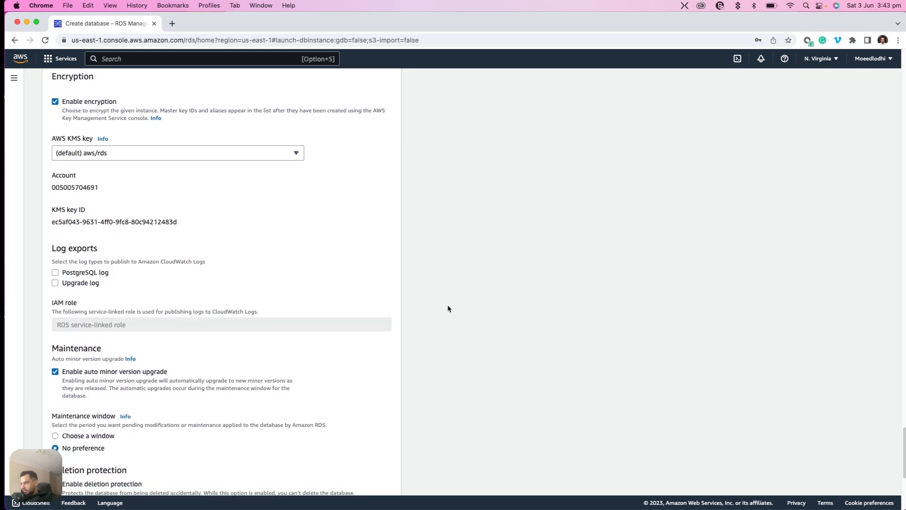
Create the database with the configured settings and dismiss the suggested add-ons
scroll(448, 309, "down", 4)
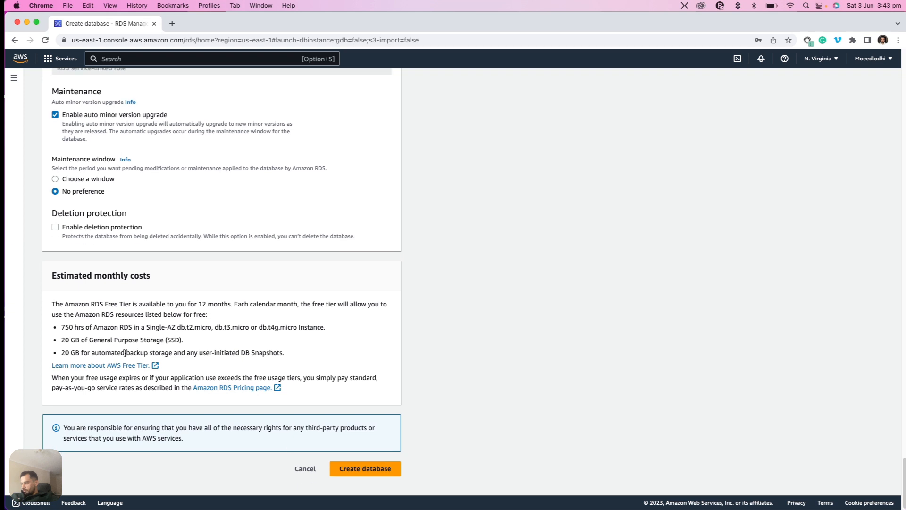
left_click(349, 469)
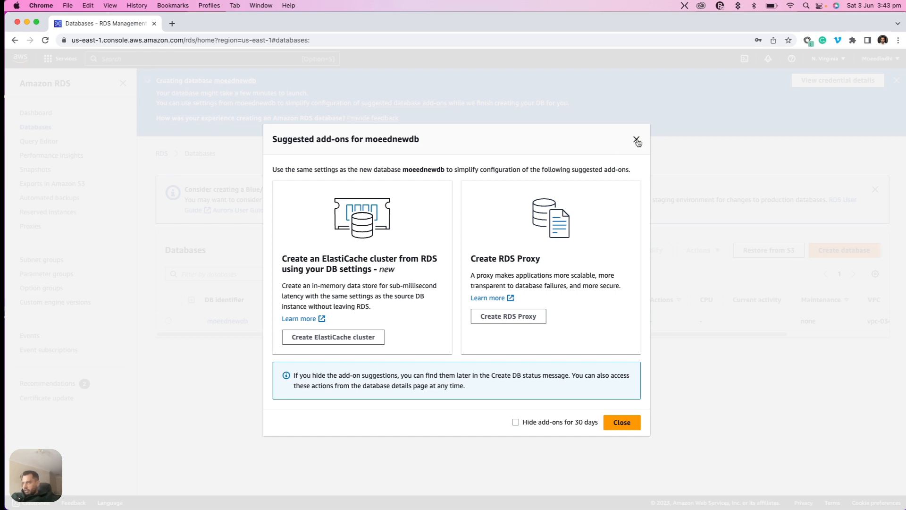
left_click(631, 423)
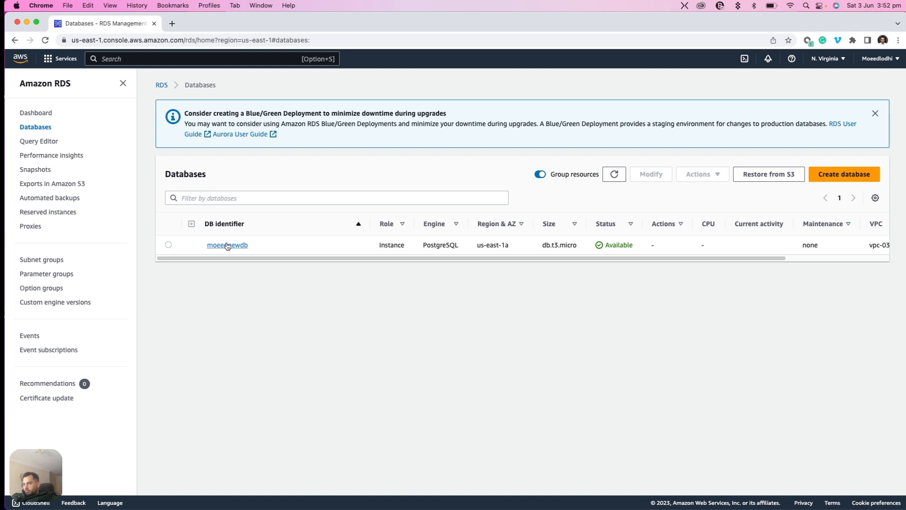
Open the new PostgreSQL instance's details and review its endpoint, networking, security and security group rules
left_click(227, 245)
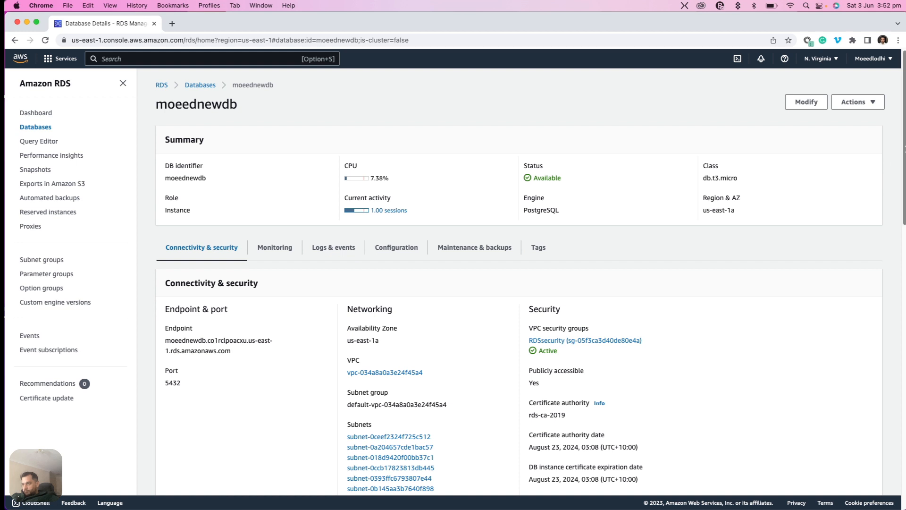
left_click_drag(904, 147, 905, 200)
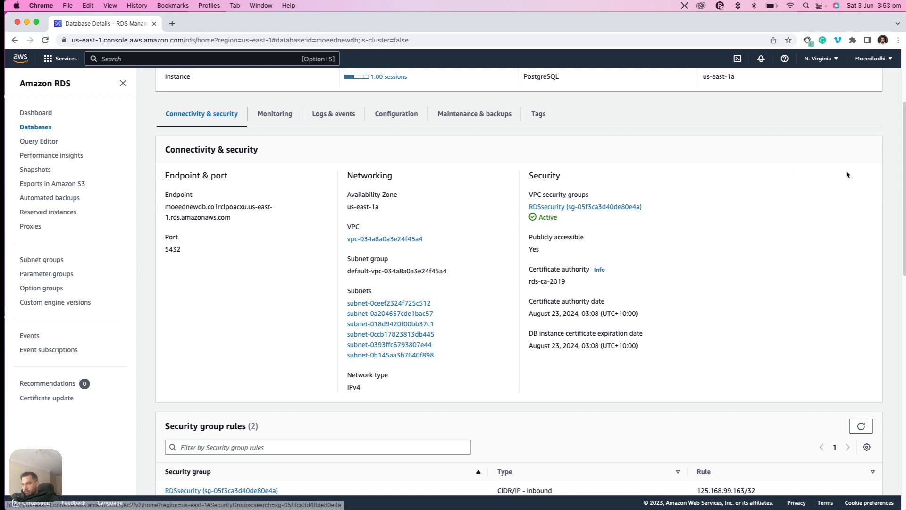
scroll(878, 250, "down", 5)
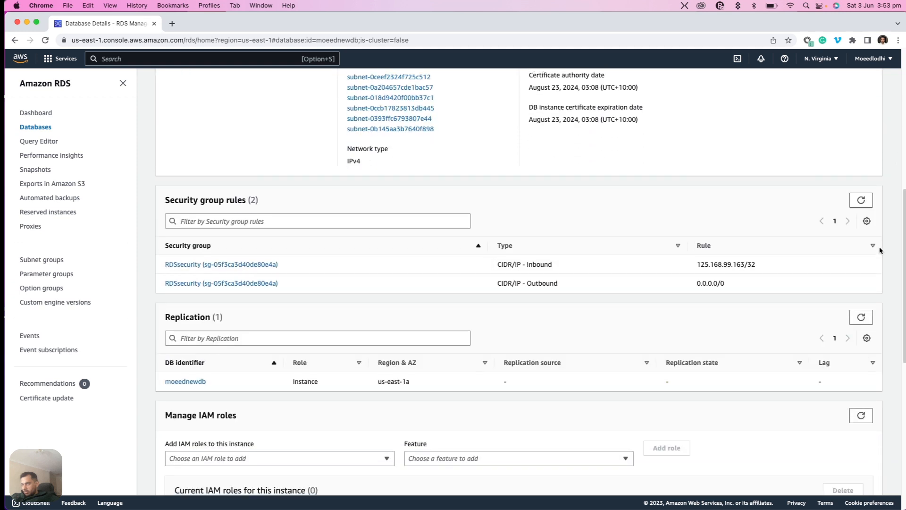
Open the RDSsecurity security group and inspect the source address of its PostgreSQL inbound rule
left_click(242, 266)
left_click(87, 24)
left_click(186, 22)
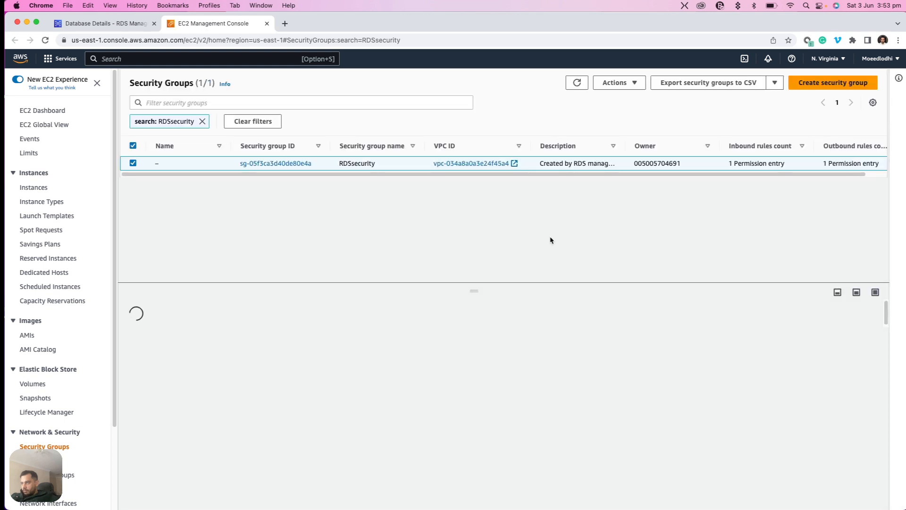
left_click(193, 331)
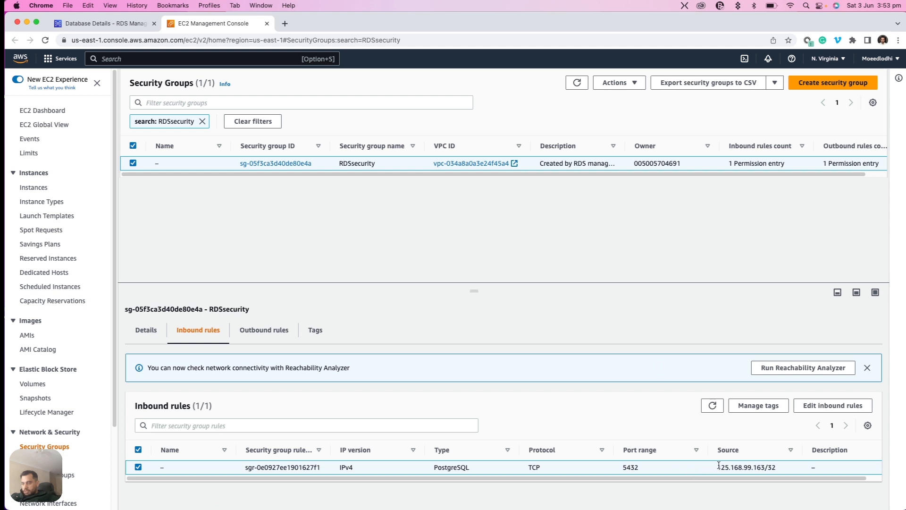
left_click_drag(716, 468, 784, 469)
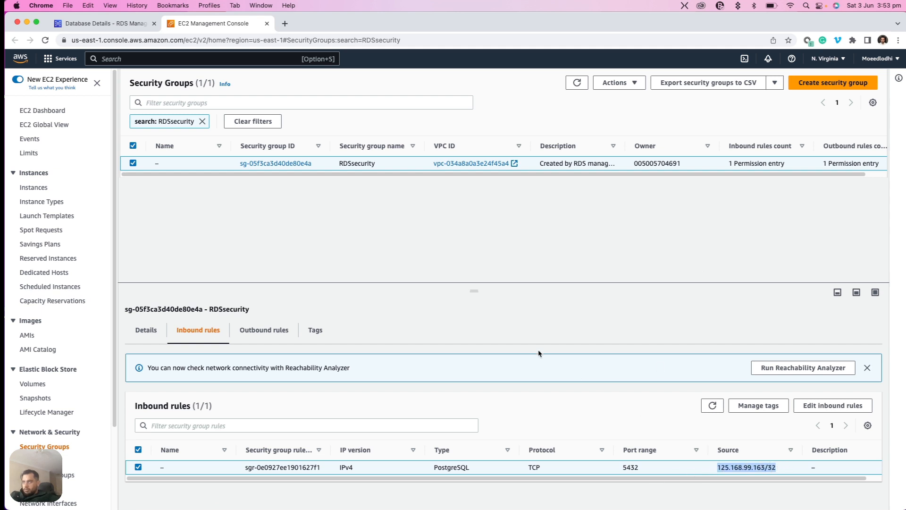
Search the web for "what is my ip" and compare the public IP address with the inbound rule's source
left_click(284, 23)
type("what is")
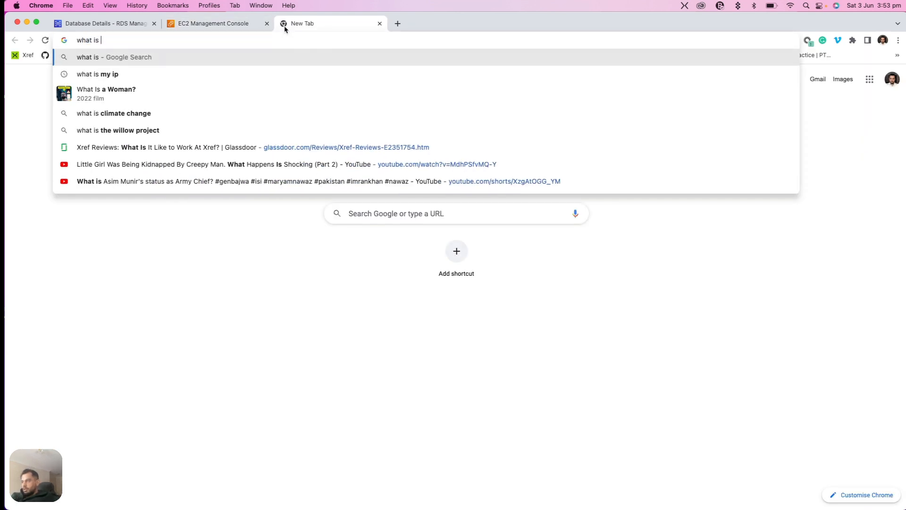
key("Down")
key("Return")
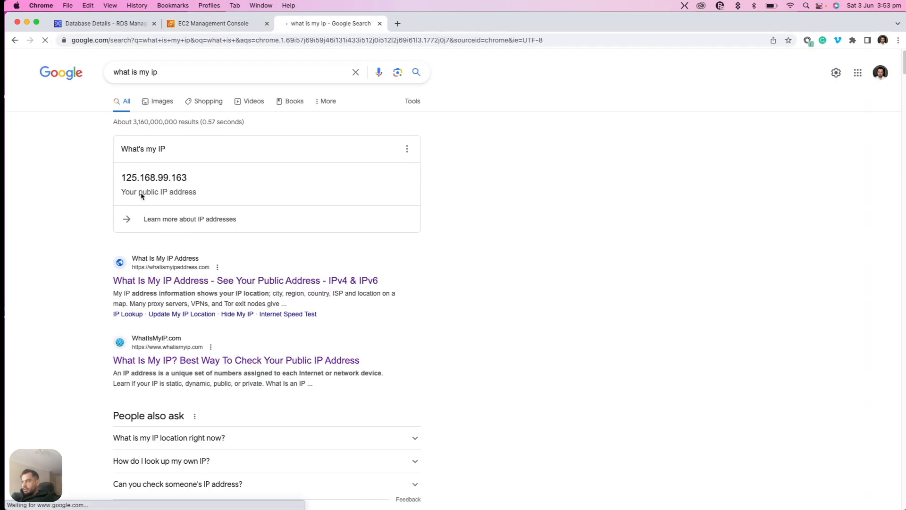
left_click_drag(121, 178, 223, 184)
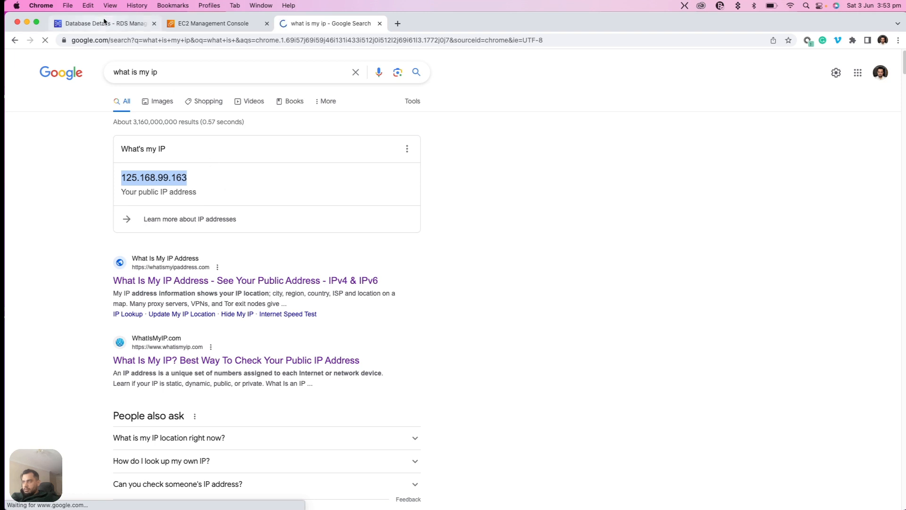
left_click(211, 25)
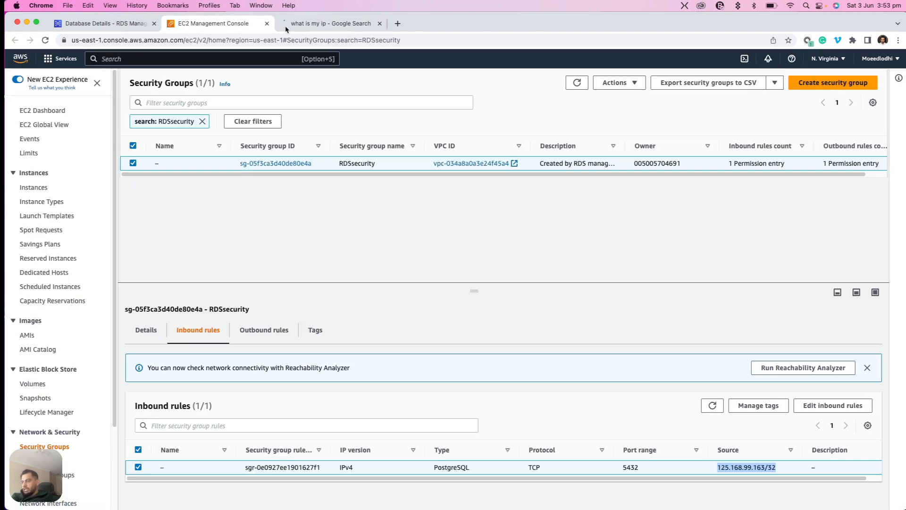
left_click(504, 308)
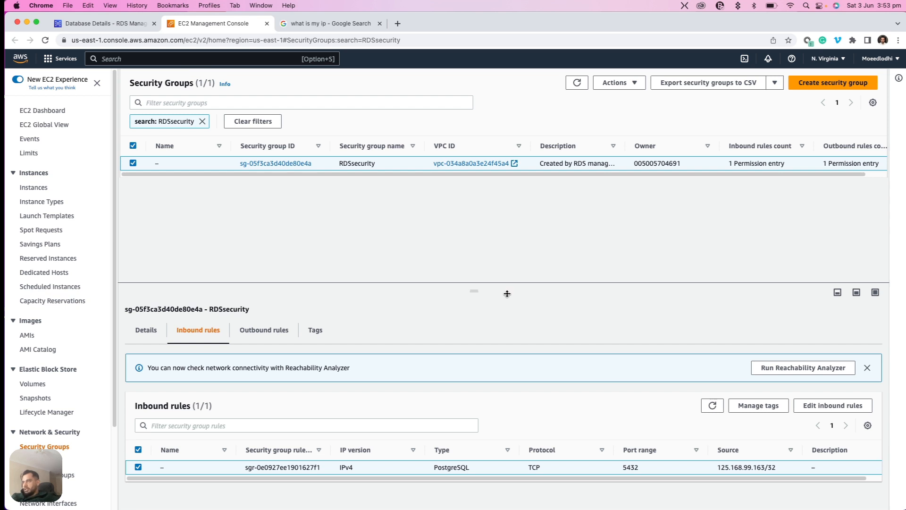
Return to the database details, switch to pgAdmin 4 and start registering a new server in the Servers group
left_click(99, 27)
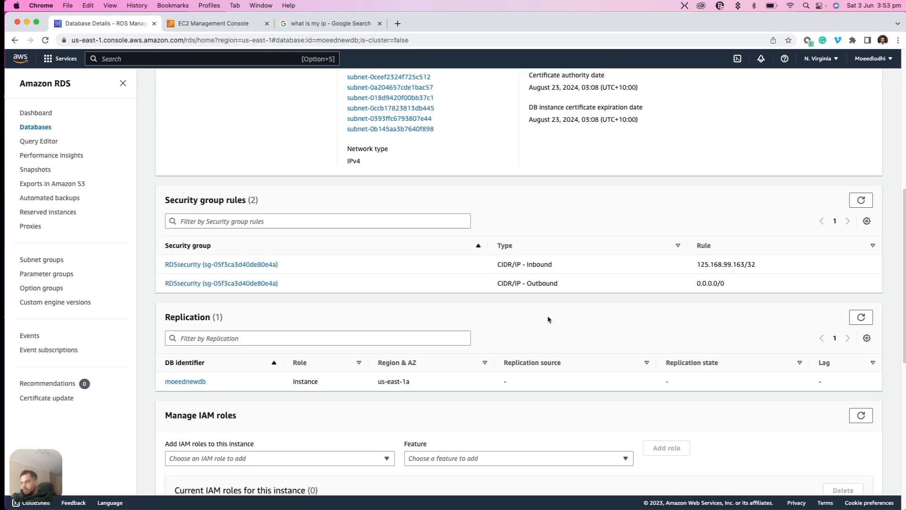
left_click_drag(904, 200, 904, 254)
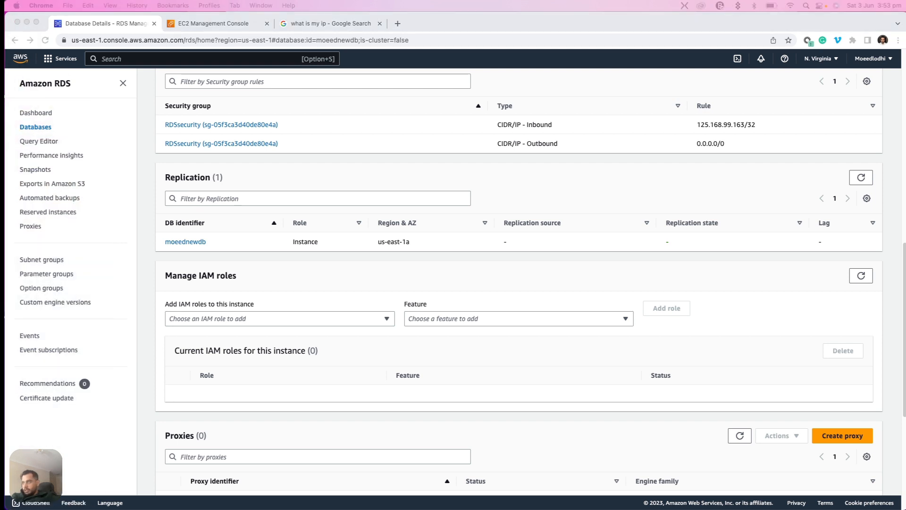
left_click_drag(5, 144, 421, 98)
left_click(243, 144)
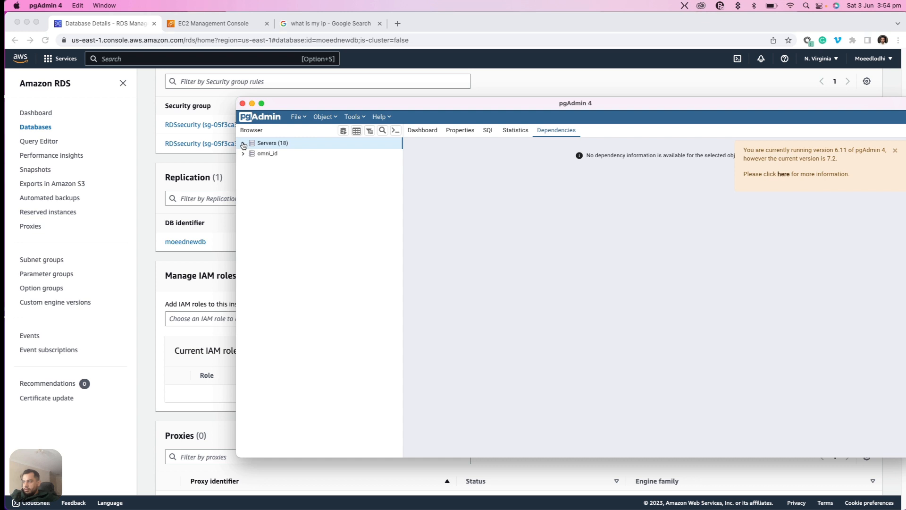
right_click(267, 144)
mouse_move(326, 152)
left_click(382, 157)
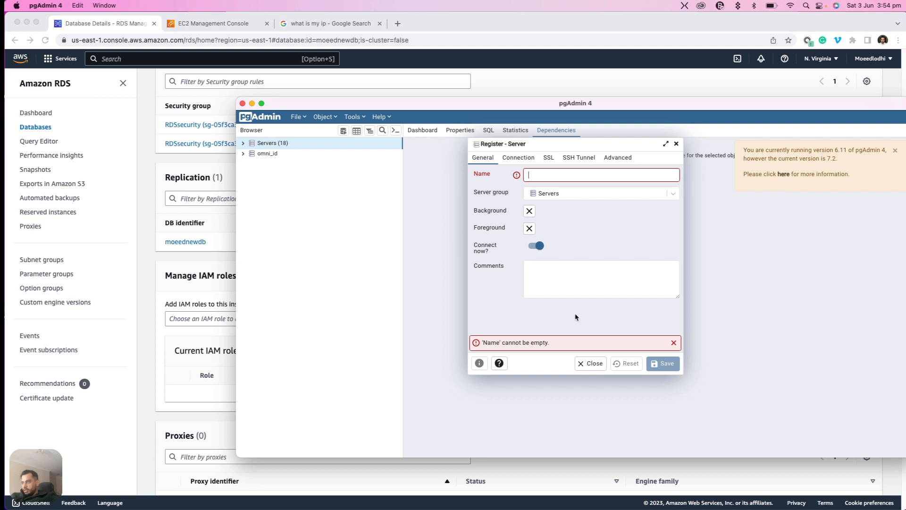
left_click(556, 171)
Switch back to the browser and select the endpoint address in the database's connectivity details for copying
left_click(227, 286)
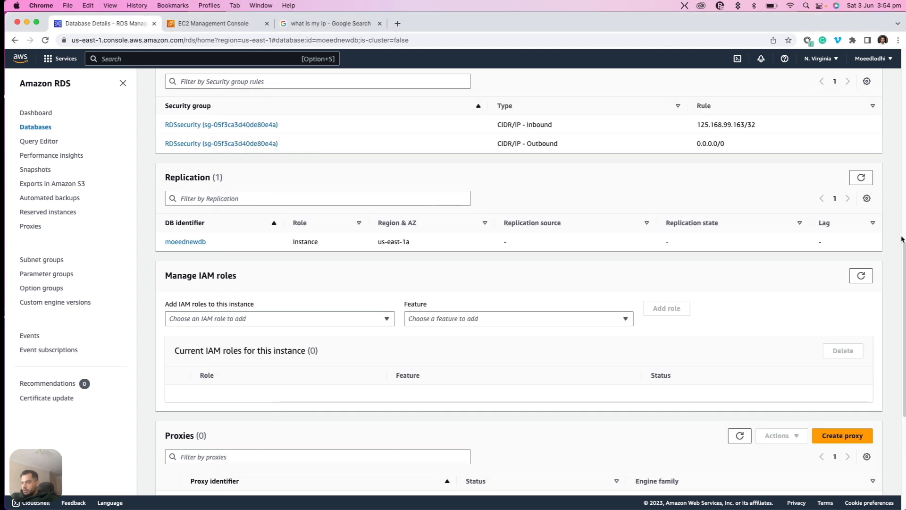
scroll(903, 239, "up", 10)
scroll(602, 215, "down", 1)
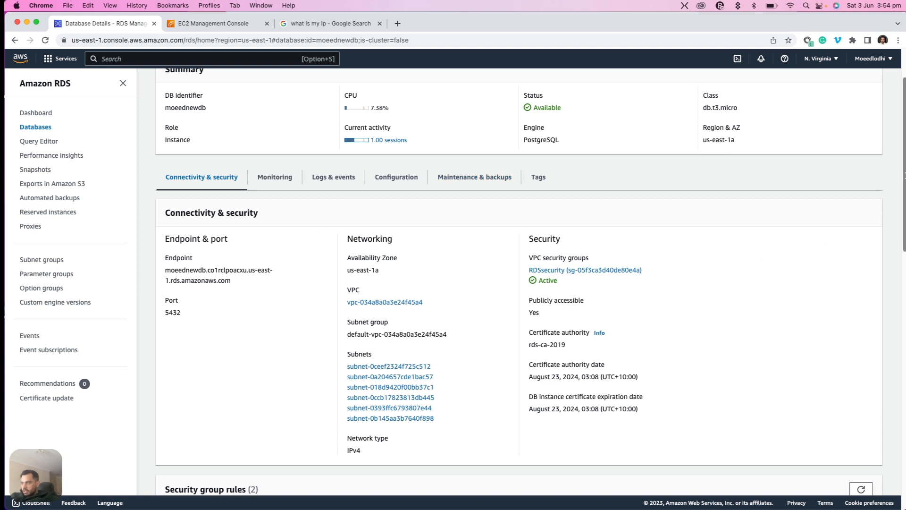
scroll(904, 175, "up", 2)
left_click_drag(252, 351, 166, 336)
key("super+c")
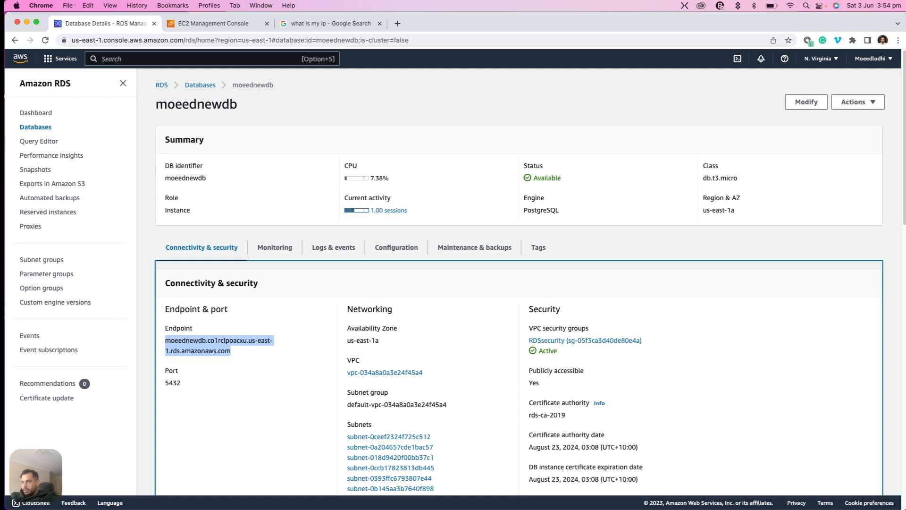
Switch to pgAdmin 4 and name the new server registration RDS_NEW
key("super+Tab")
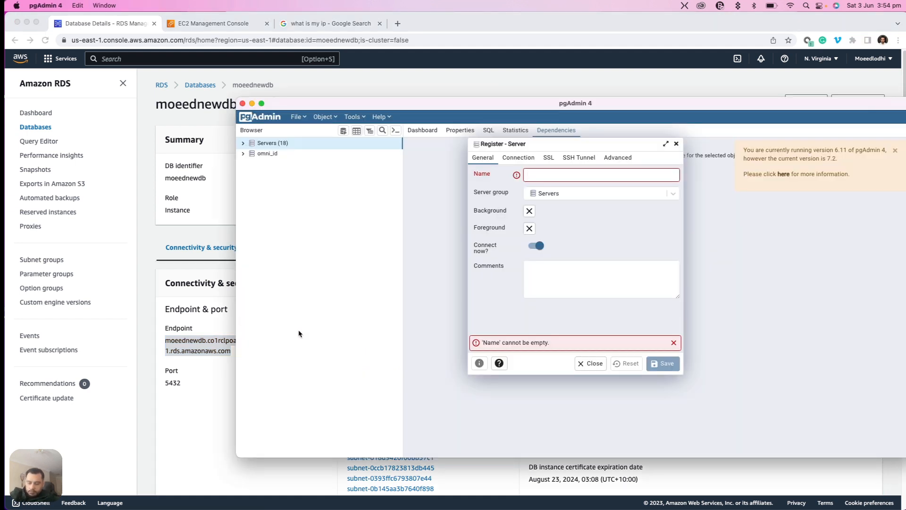
left_click(538, 174)
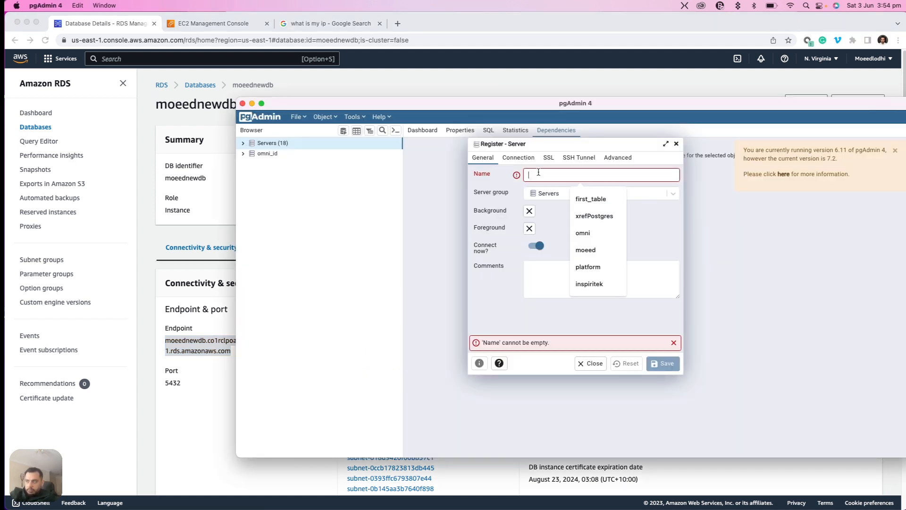
left_click(517, 160)
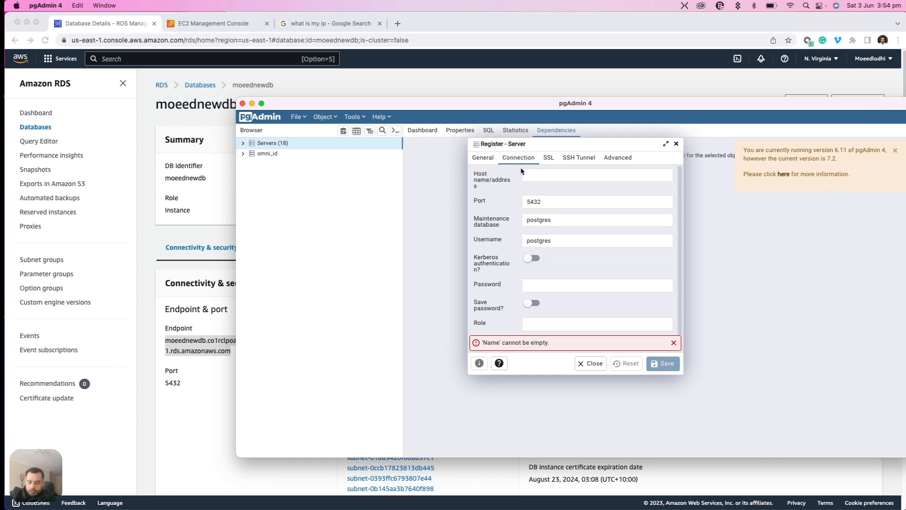
left_click(495, 160)
left_click(546, 177)
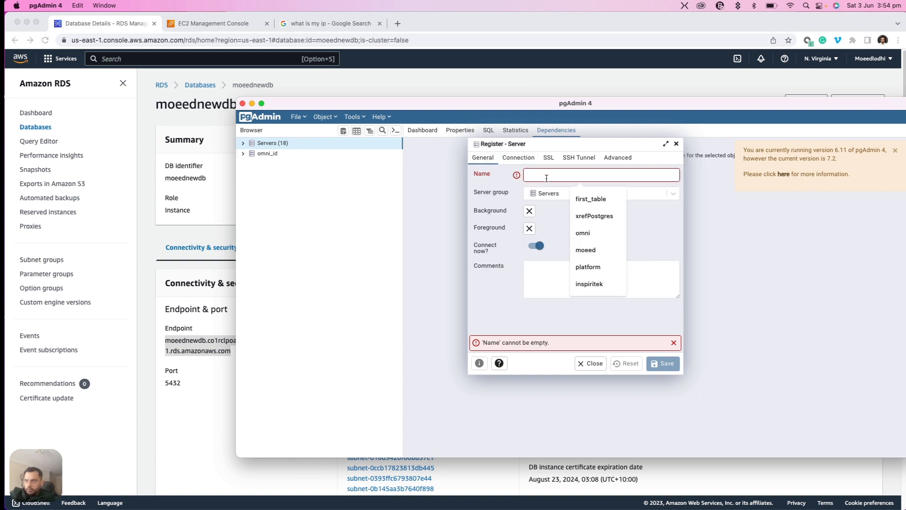
type("RDS_NEW")
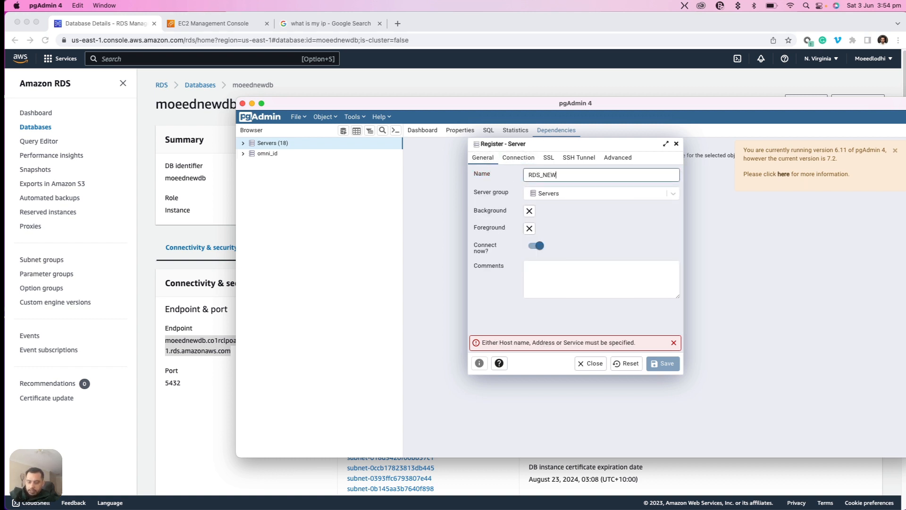
Paste the copied endpoint as the connection's host name and set the maintenance database to moeednewdb
left_click(519, 159)
left_click(550, 175)
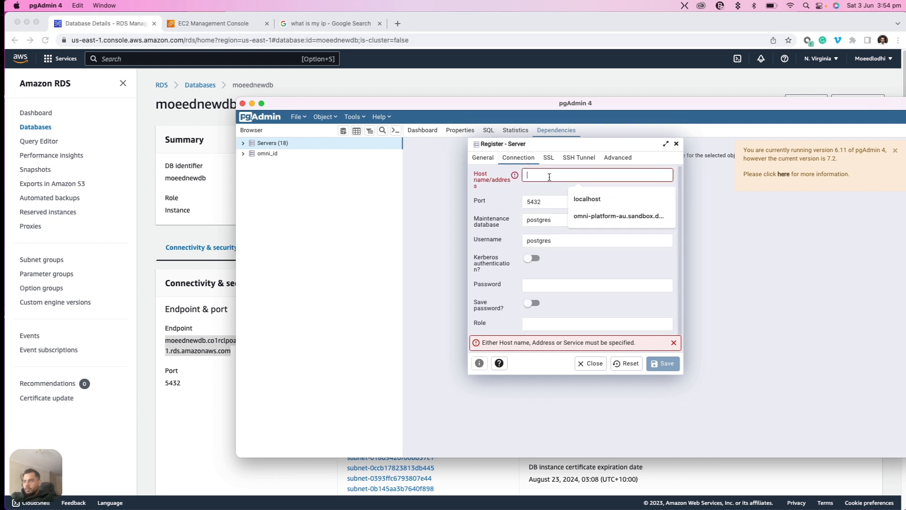
key("super+v")
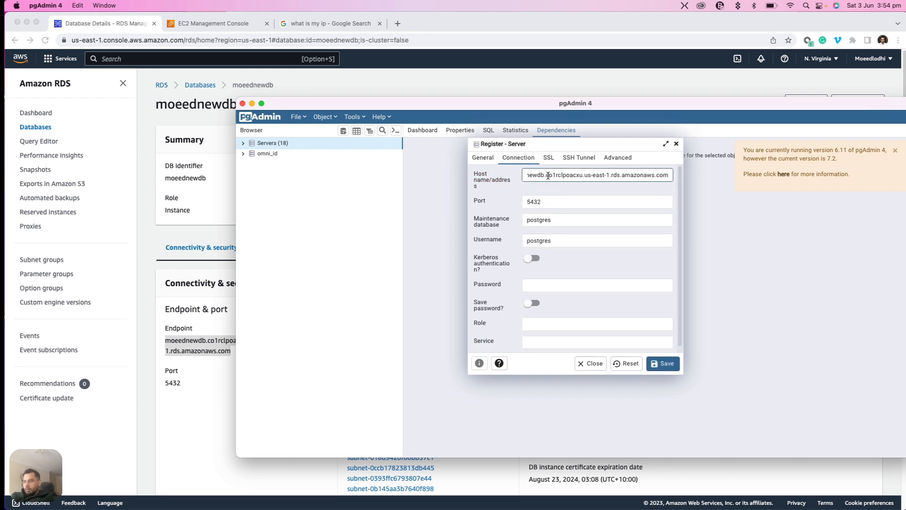
key("Tab")
key("Tab")
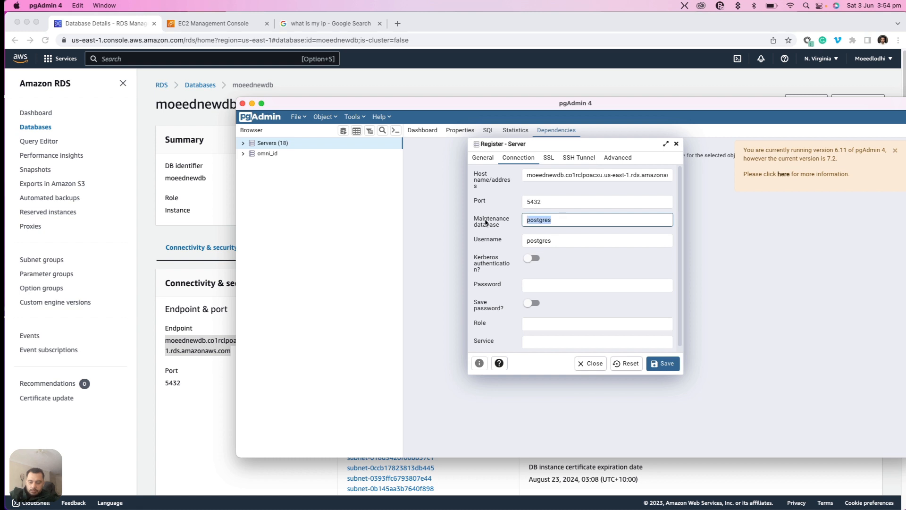
type("moeednewdb")
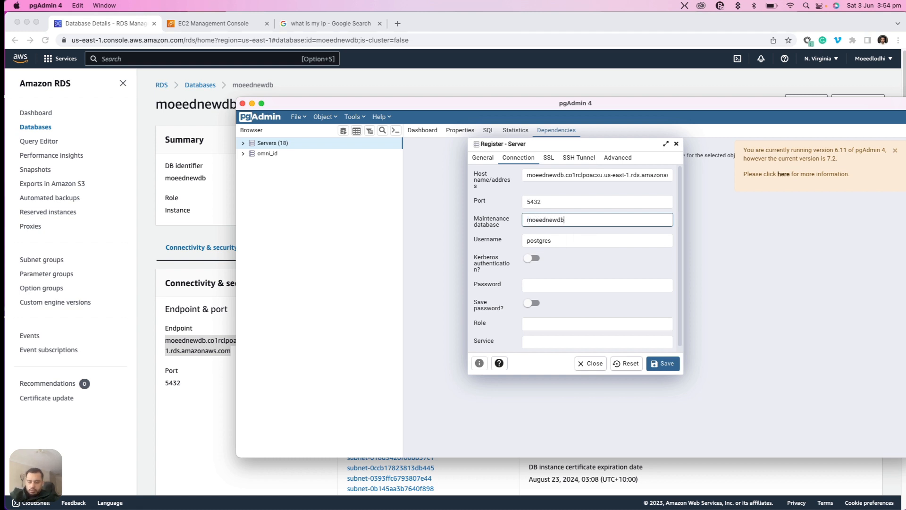
Enter the database's master username and password in the connection settings and try to save the server
key("Tab")
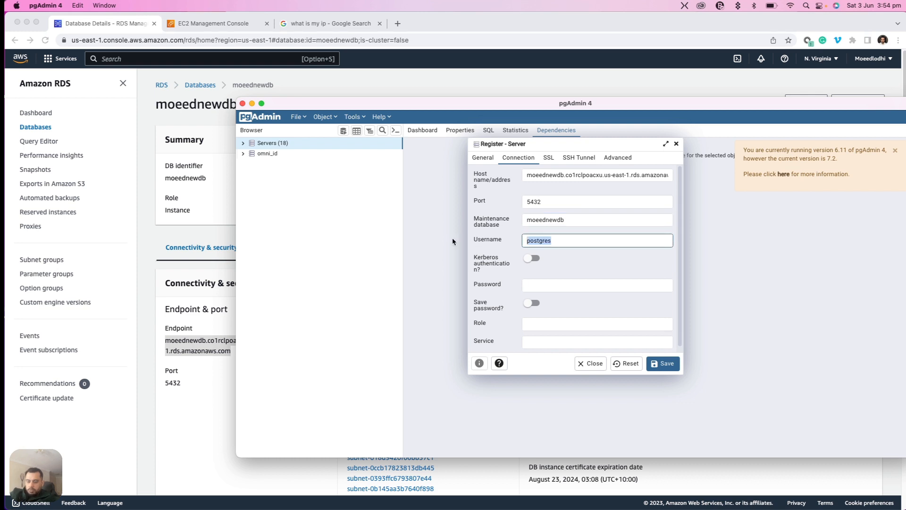
type("moeed")
left_click(540, 282)
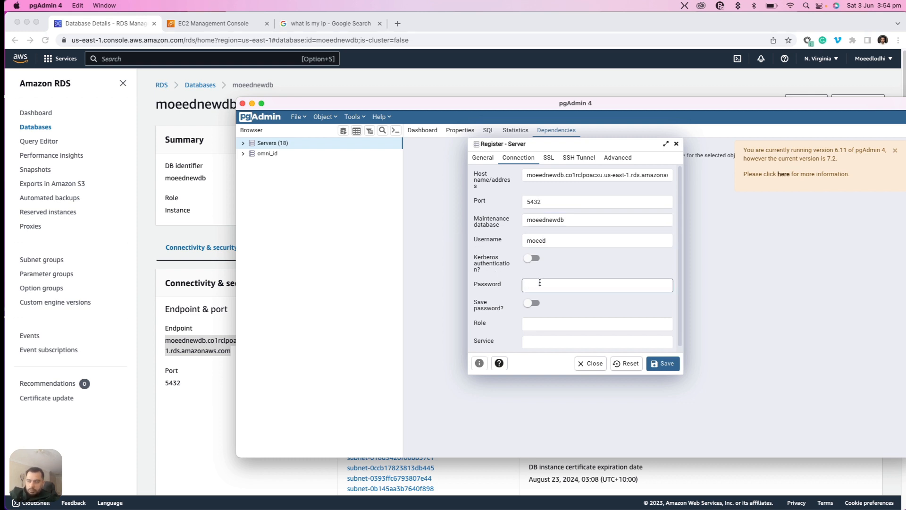
type("•••••••••")
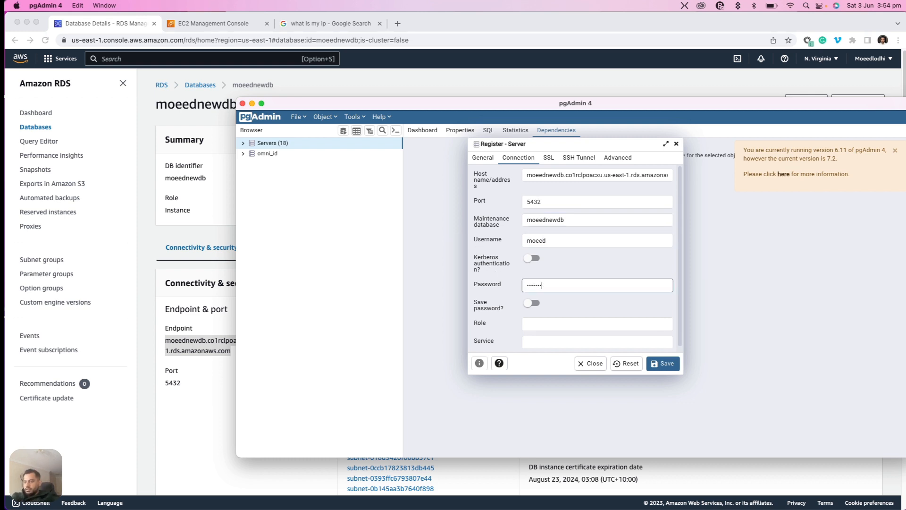
left_click(664, 364)
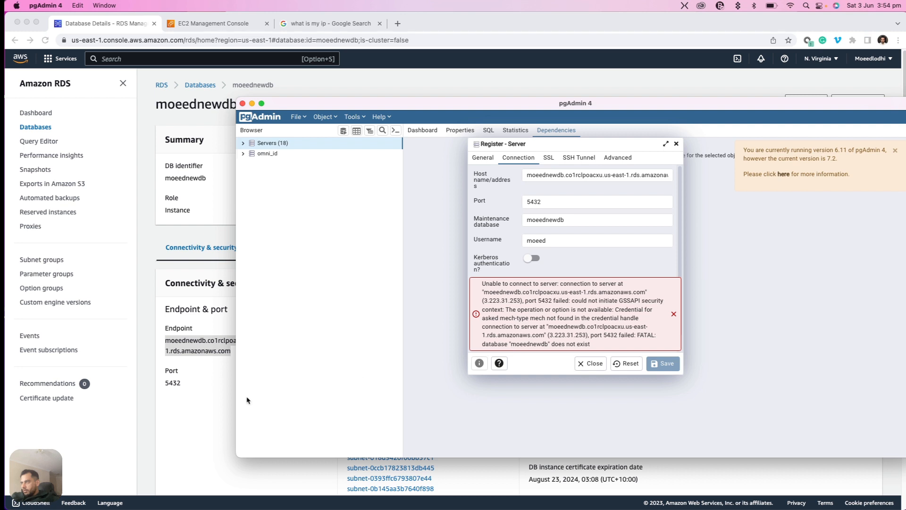
Switch to the browser to check the DB identifier in the database summary, and return to pgAdmin 4
left_click(213, 395)
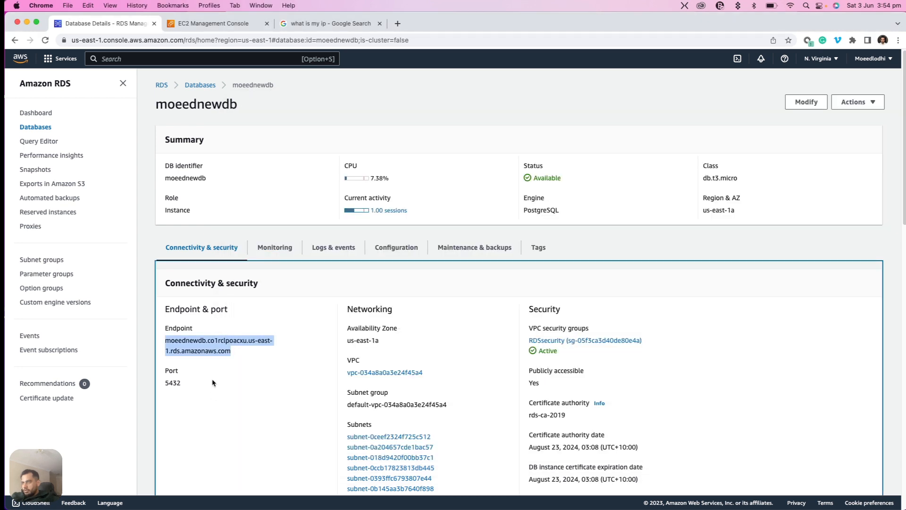
left_click_drag(219, 182, 156, 184)
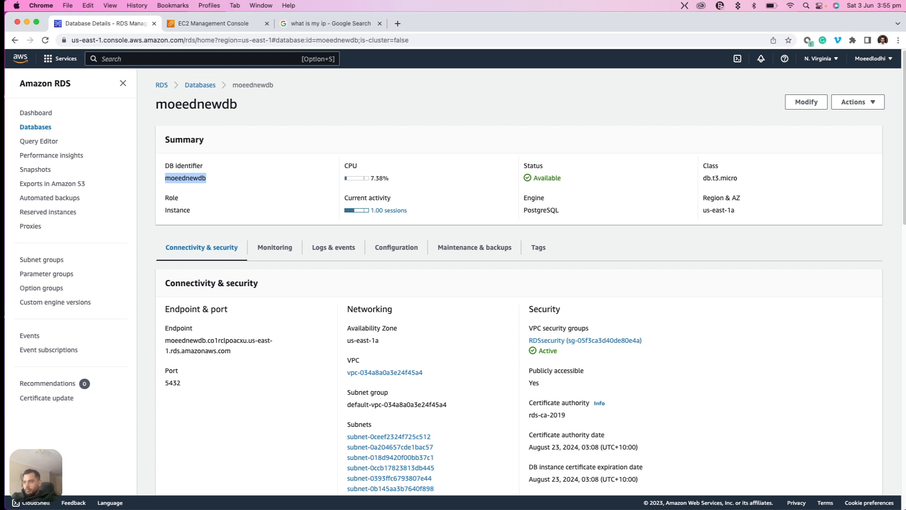
key("super+Tab")
Set the connection's maintenance database to postgres and save the server registration
left_click(588, 219)
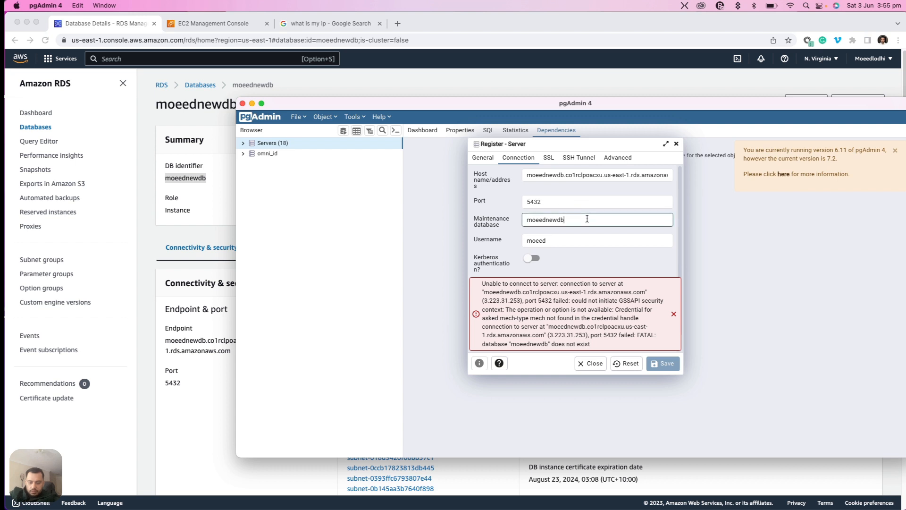
double_click(588, 218)
type("post")
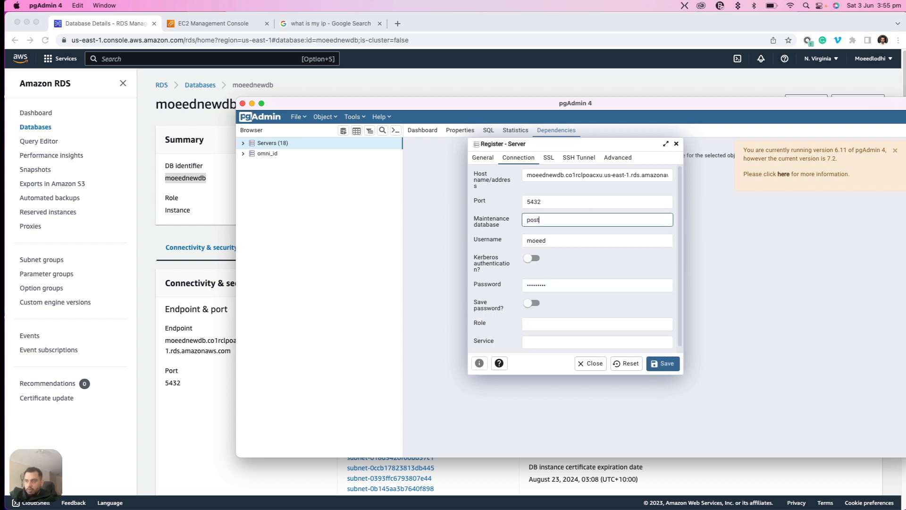
type("gres")
left_click(672, 360)
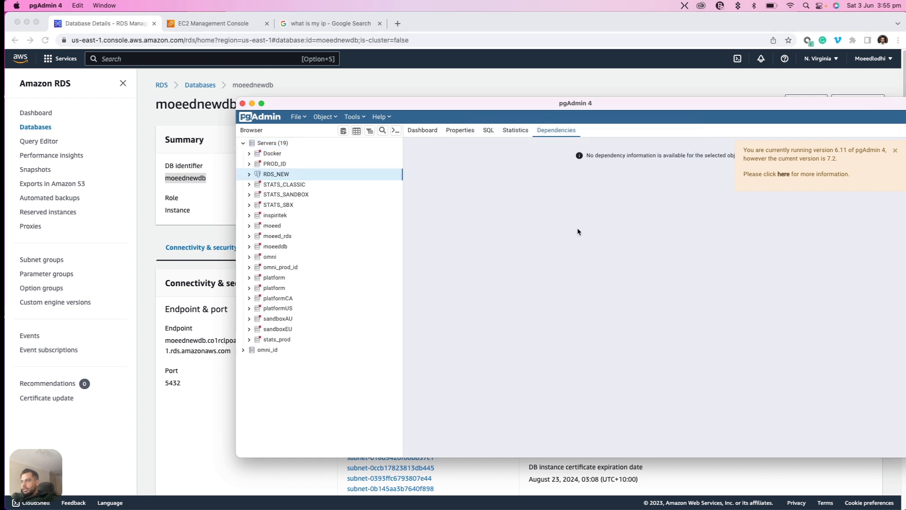
Expand the RDS_NEW server and examine the databases it contains
left_click(248, 176)
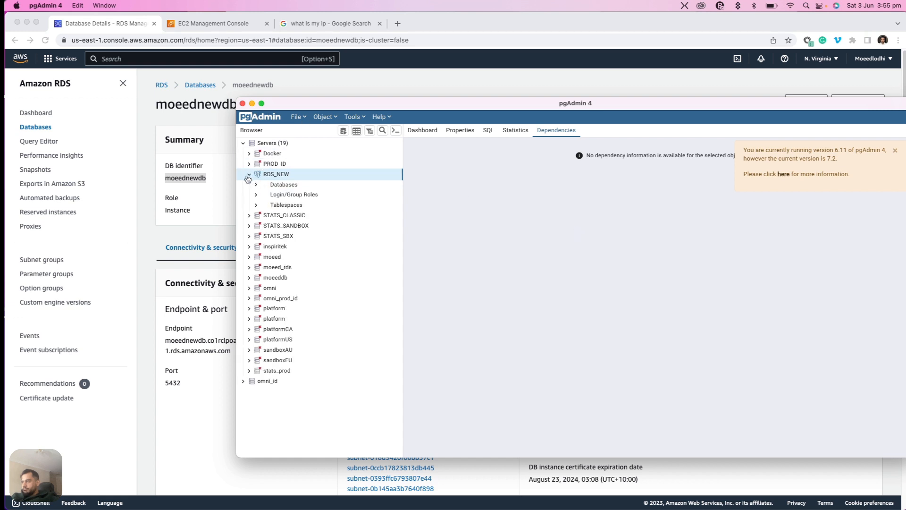
left_click(256, 185)
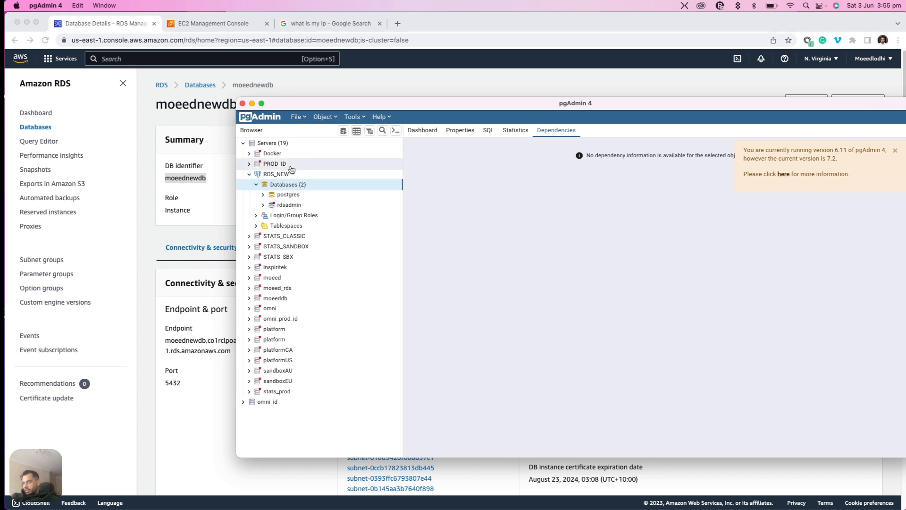
left_click(289, 195)
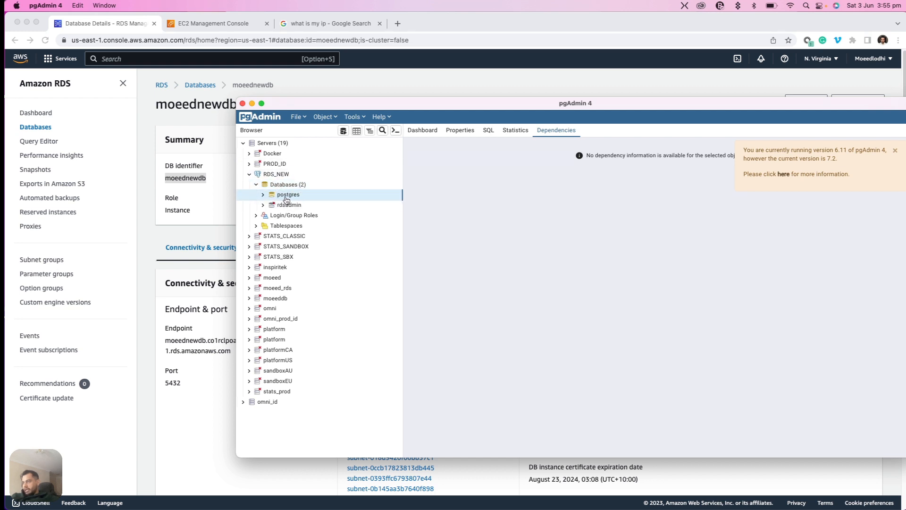
left_click(257, 186)
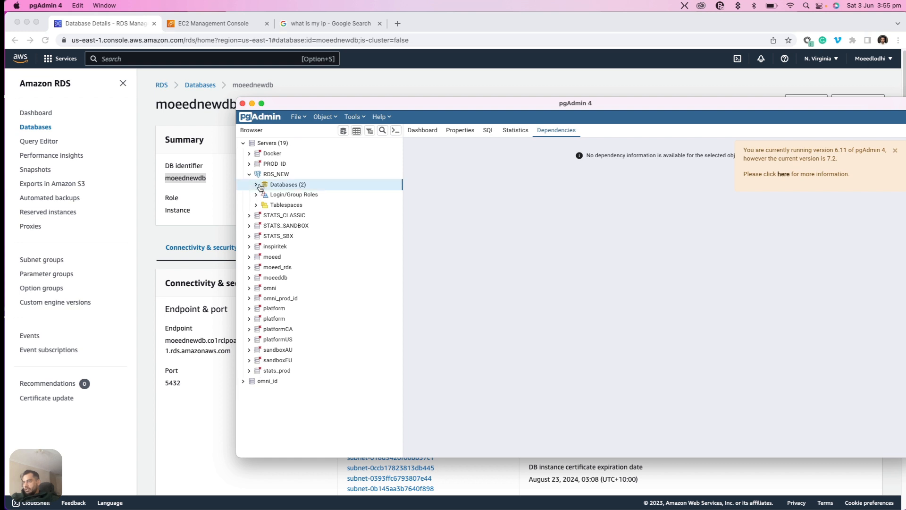
left_click(257, 185)
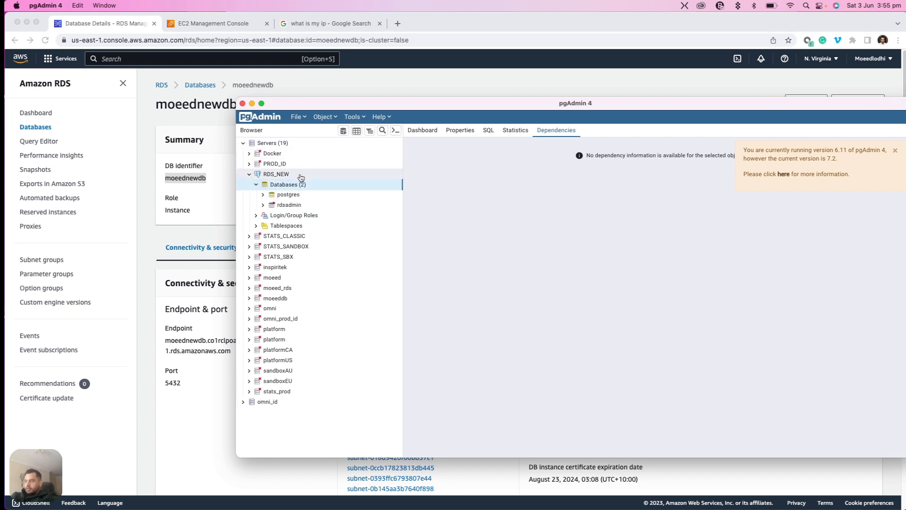
Create a database named moeed_new_db on the RDS_NEW server, keeping the default owner, and open its node in the object tree
right_click(293, 186)
mouse_move(316, 194)
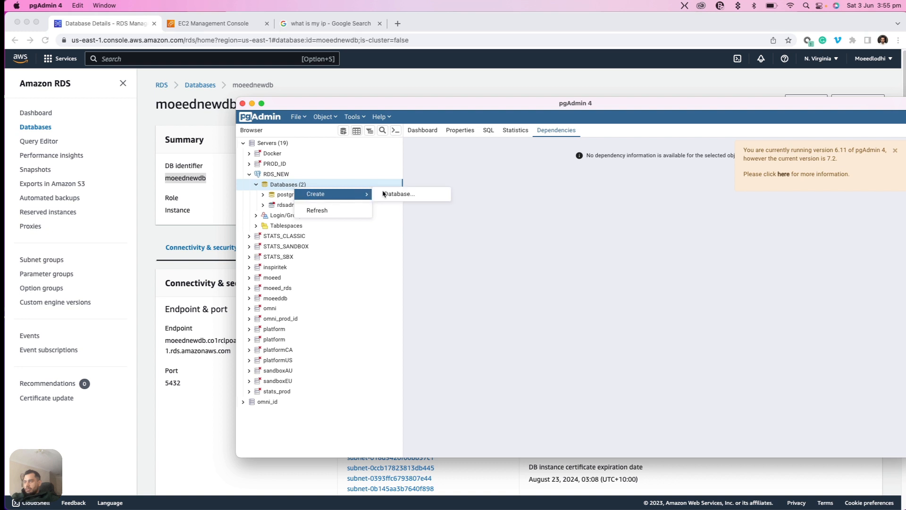
left_click(392, 194)
type("moeed")
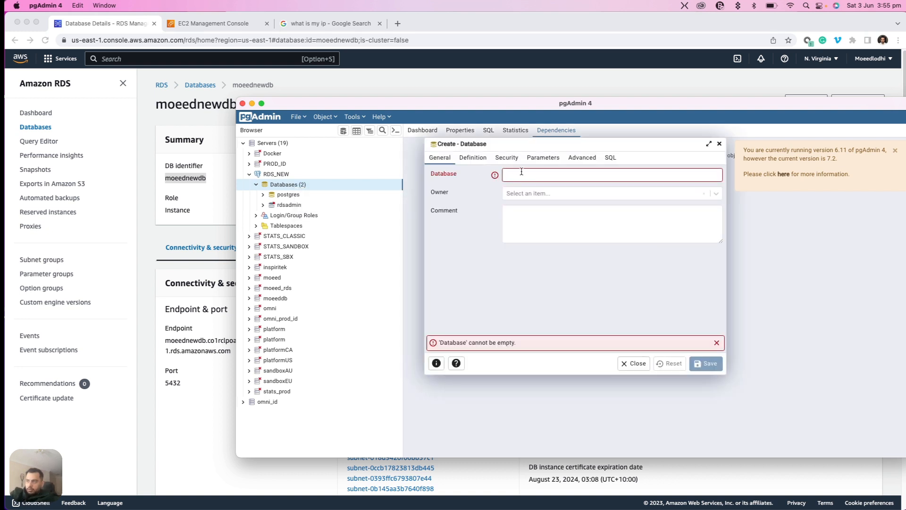
type("_new_db")
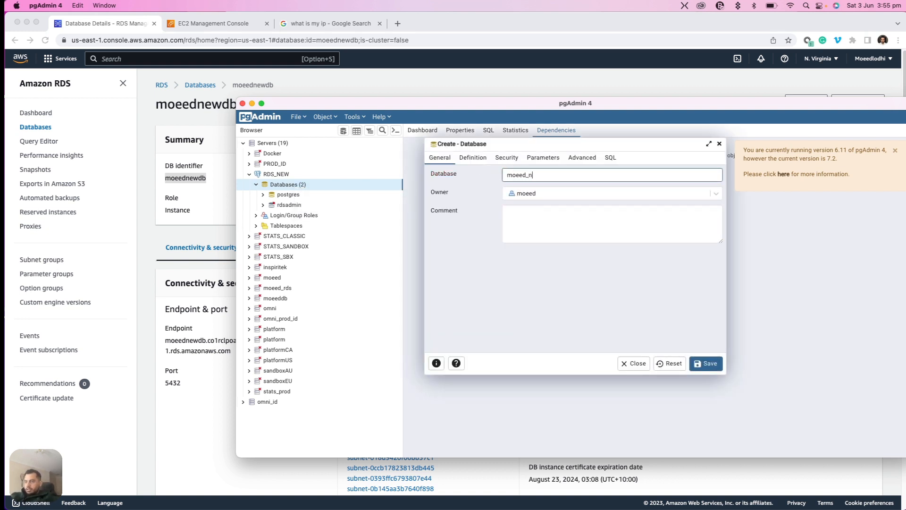
left_click(715, 370)
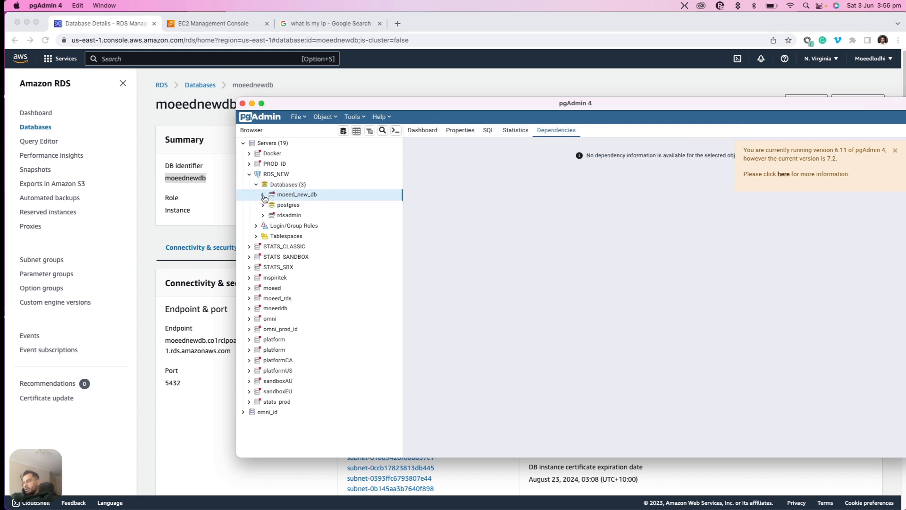
left_click(263, 196)
left_click(257, 175)
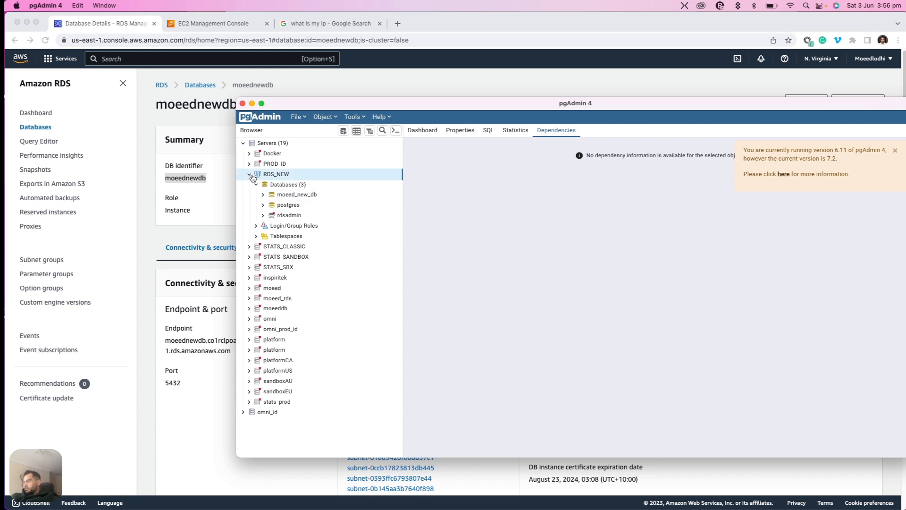